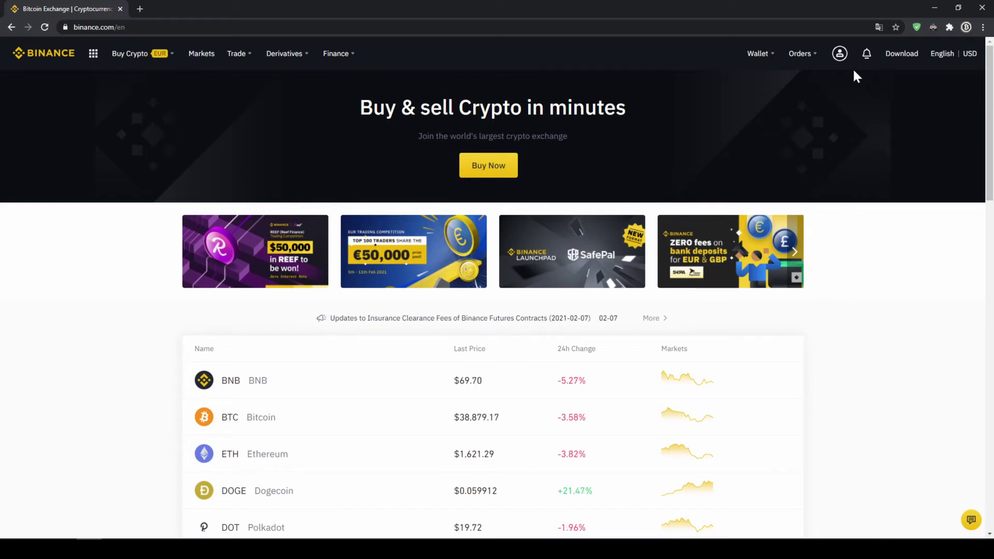
Step: Open the account's identification page and check the identity verification status of the personal details
{"action": "mouse_move", "coordinate": [841, 58]}
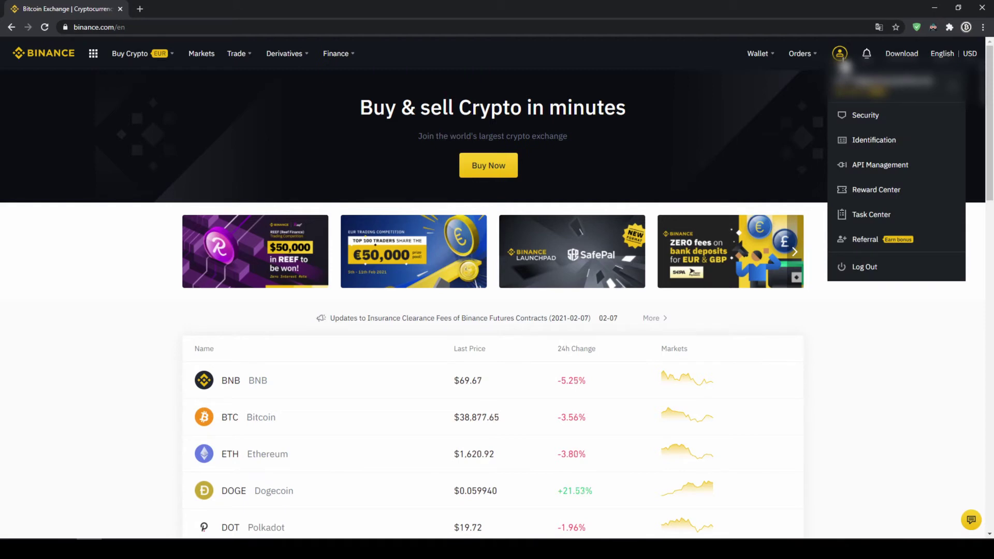
{"action": "left_click", "coordinate": [871, 146]}
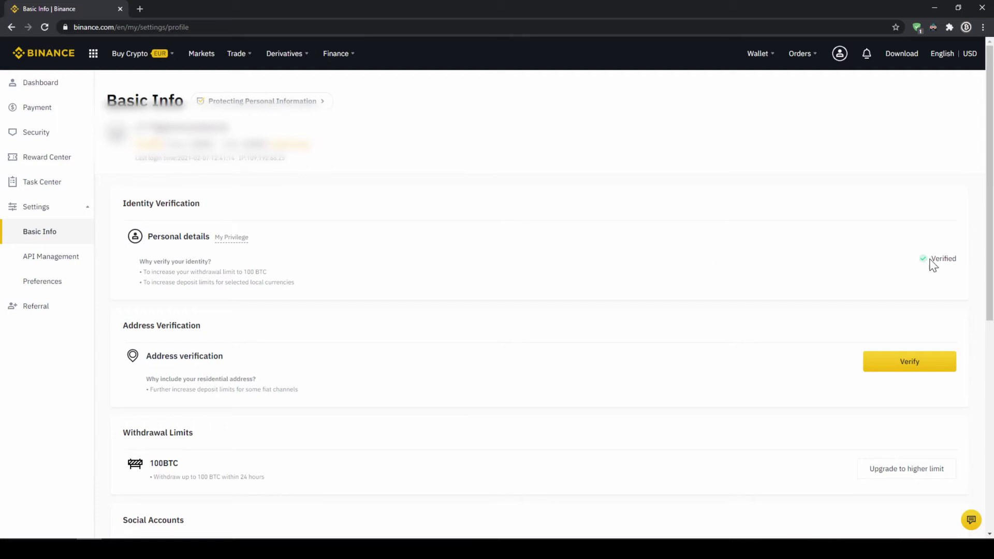
{"action": "left_click_drag", "start_coordinate": [928, 260], "coordinate": [965, 270]}
{"action": "left_click", "coordinate": [970, 270]}
Step: Open the Fiat and Spot wallet and examine its fiat balance and crypto balance sections
{"action": "mouse_move", "coordinate": [765, 57]}
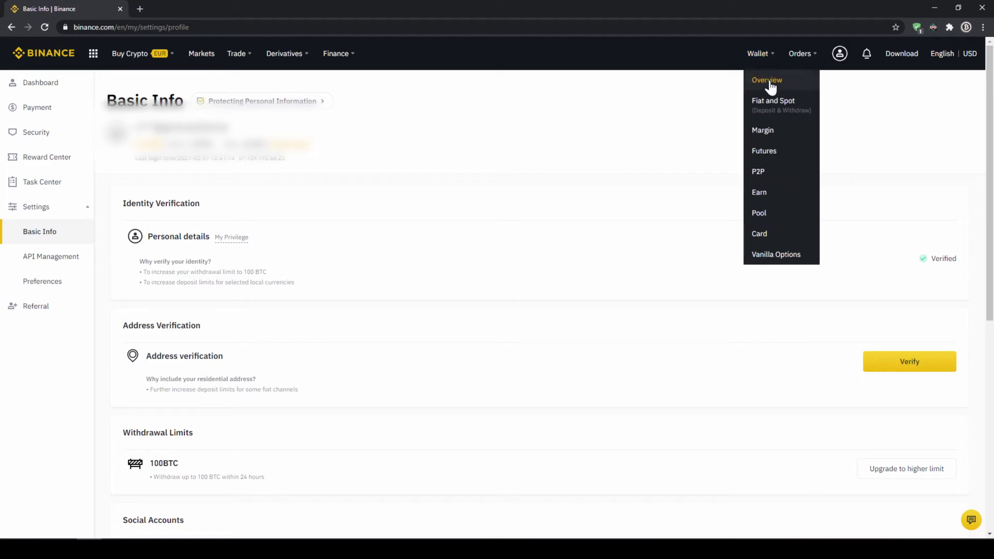
{"action": "left_click", "coordinate": [778, 114]}
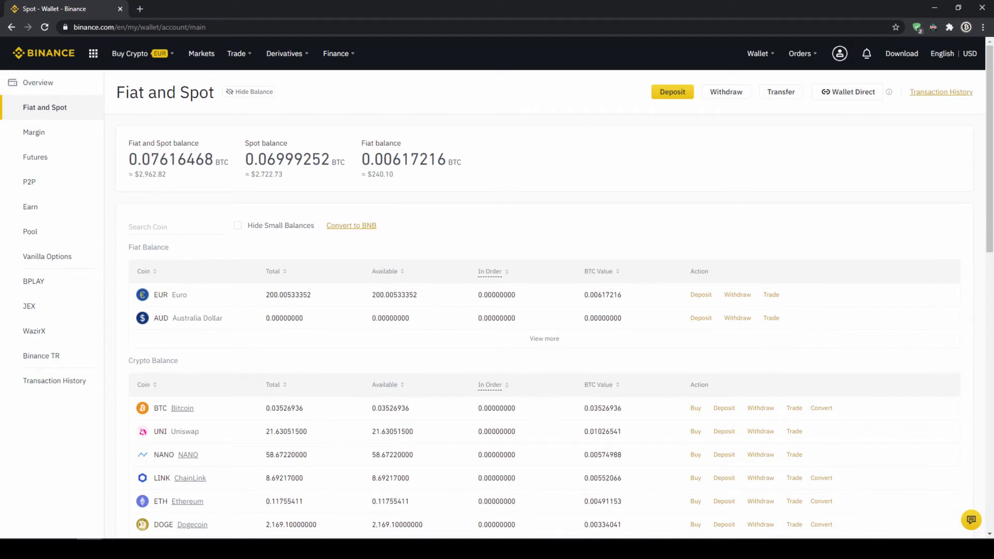
{"action": "left_click_drag", "start_coordinate": [139, 248], "coordinate": [188, 254]}
{"action": "left_click_drag", "start_coordinate": [124, 362], "coordinate": [195, 369]}
{"action": "left_click", "coordinate": [216, 368]}
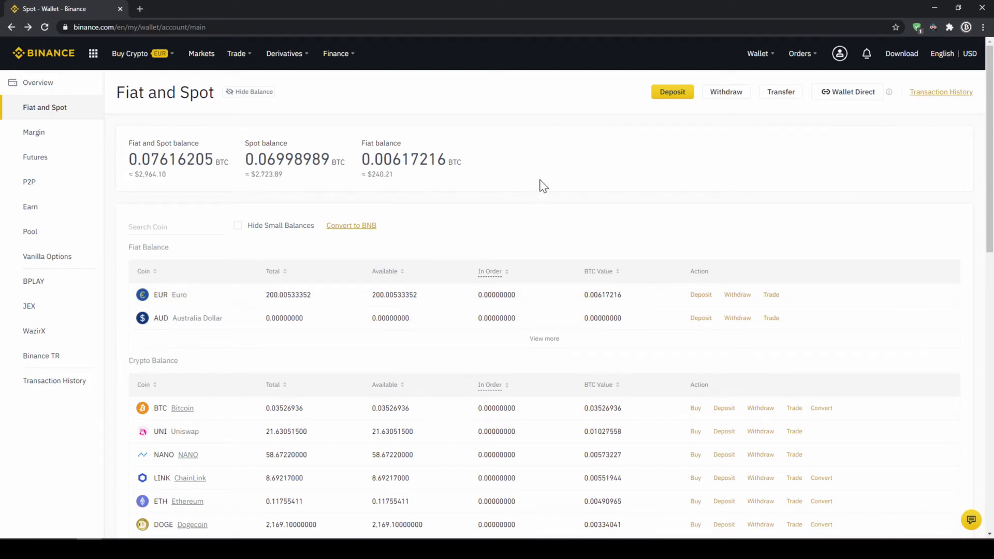
Step: Open the fiat deposit form from the Fiat and Spot wallet
{"action": "left_click", "coordinate": [672, 93]}
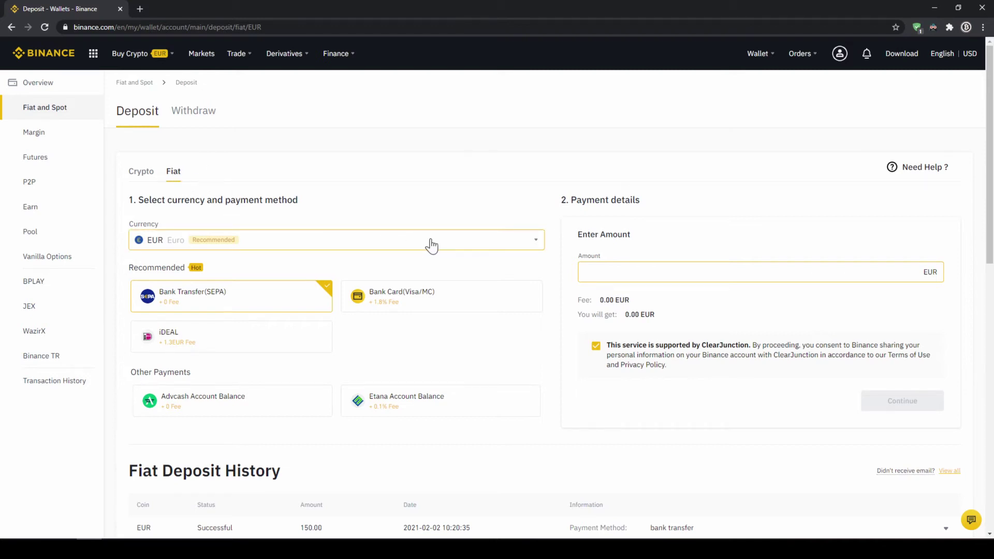
{"action": "left_click", "coordinate": [466, 218]}
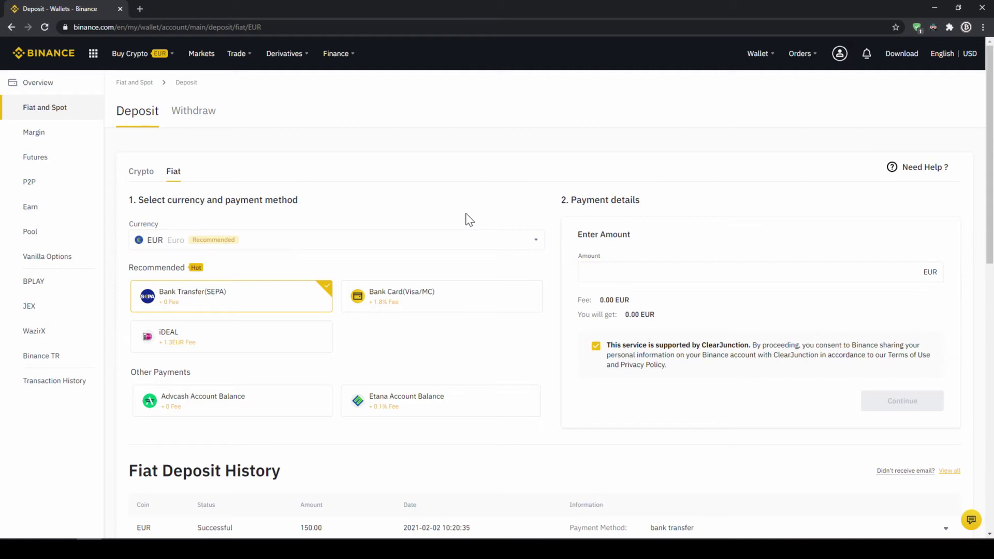
Step: Set the deposit currency to USD to view its payment methods
{"action": "left_click", "coordinate": [412, 251]}
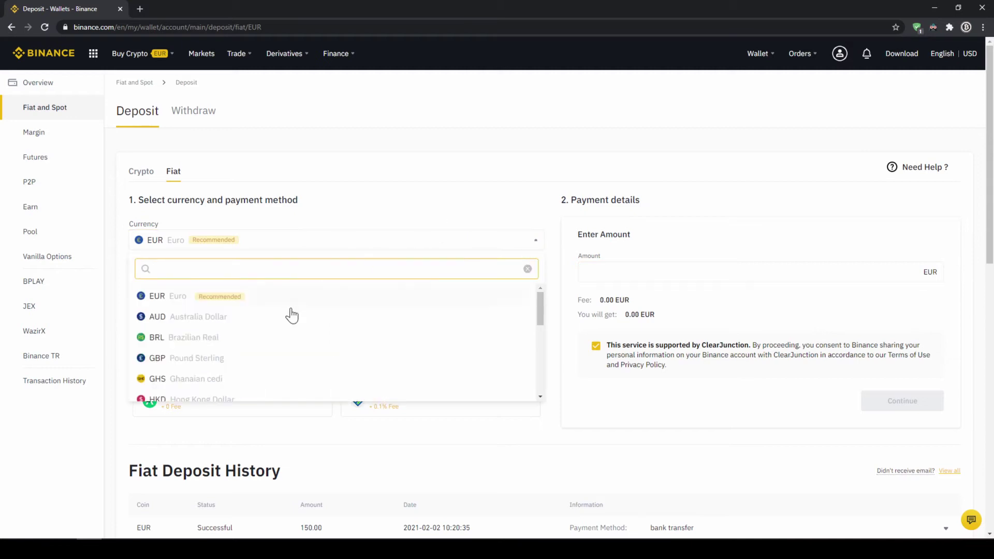
{"action": "scroll", "coordinate": [275, 318], "scroll_direction": "down", "scroll_amount": 10}
{"action": "scroll", "coordinate": [217, 354], "scroll_direction": "down", "scroll_amount": 1}
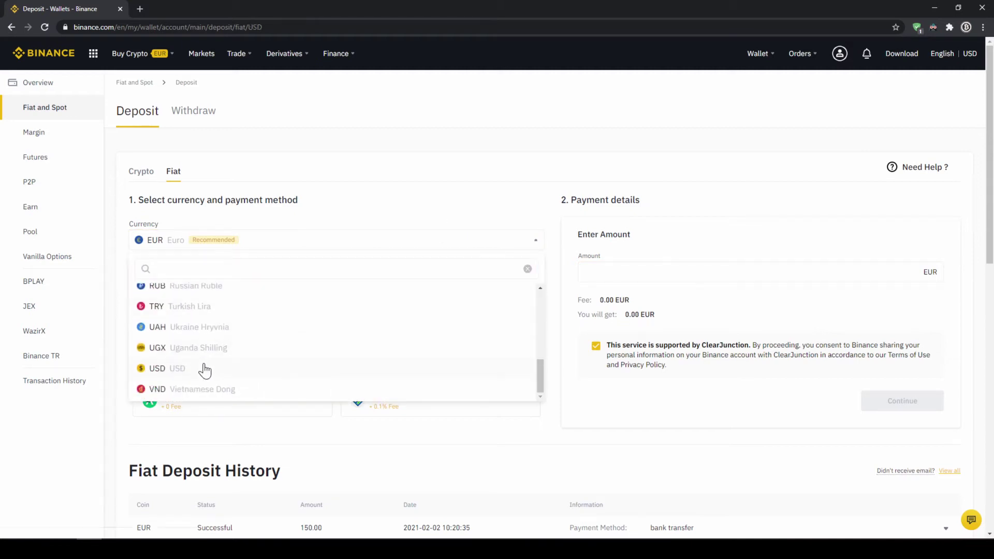
{"action": "left_click", "coordinate": [206, 368]}
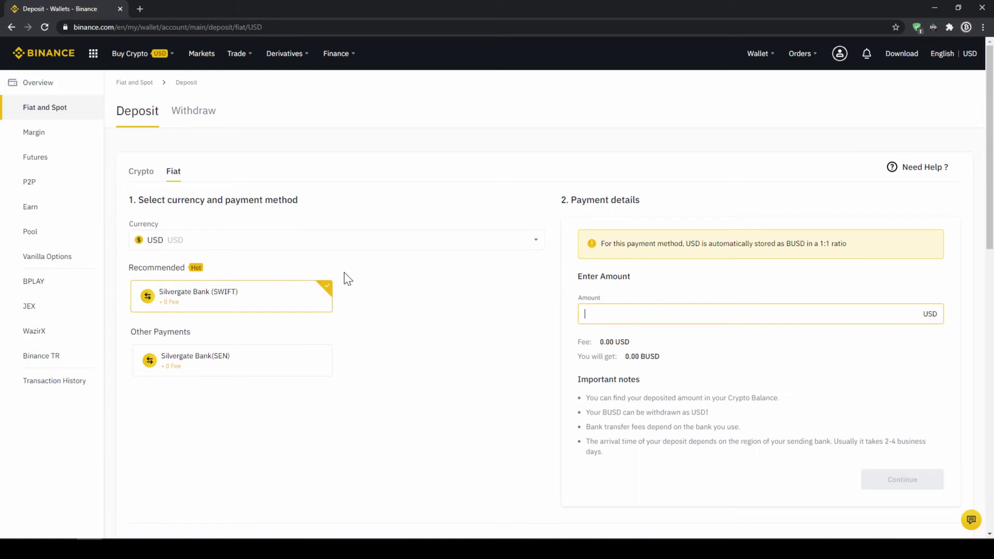
Step: Set the deposit currency to EUR, enter an amount of 1000, and continue to the SEPA transfer's bank details and reference code
{"action": "left_click", "coordinate": [328, 243]}
{"action": "scroll", "coordinate": [264, 331], "scroll_direction": "up", "scroll_amount": 10}
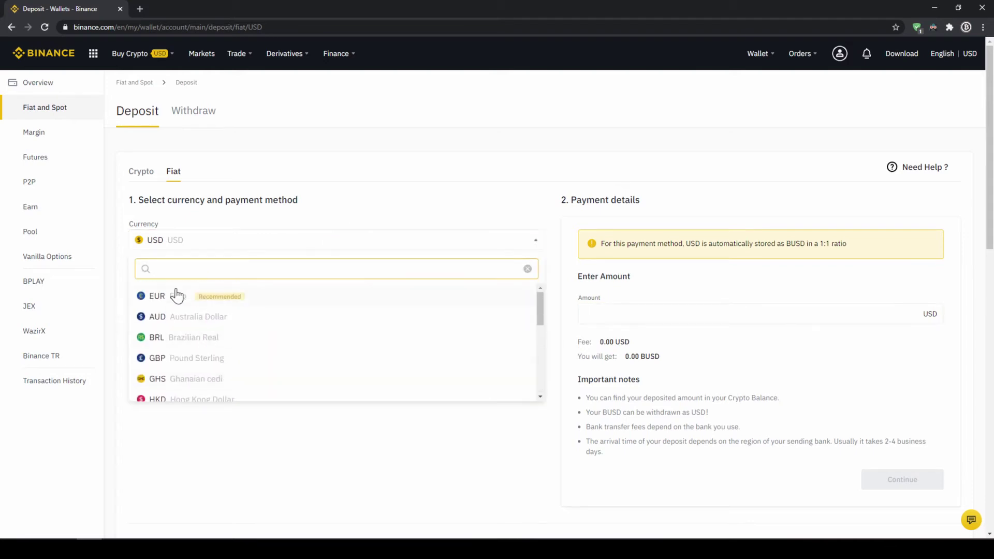
{"action": "left_click", "coordinate": [178, 299]}
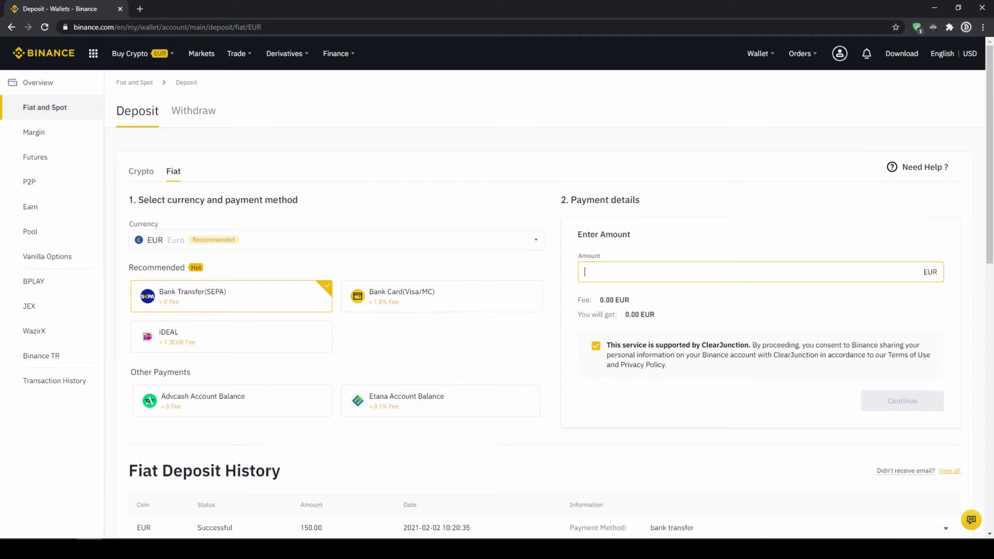
{"action": "type", "text": "1000"}
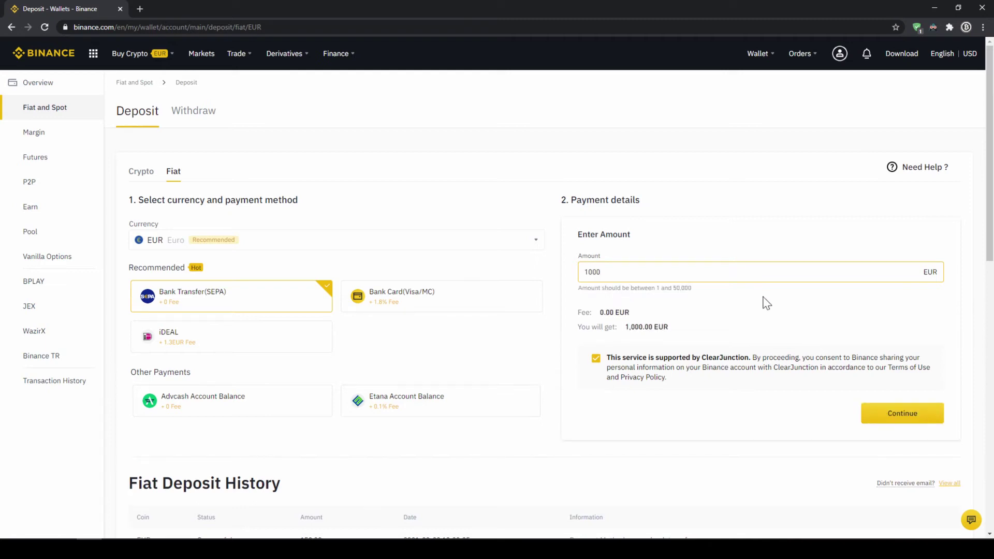
{"action": "left_click", "coordinate": [896, 413]}
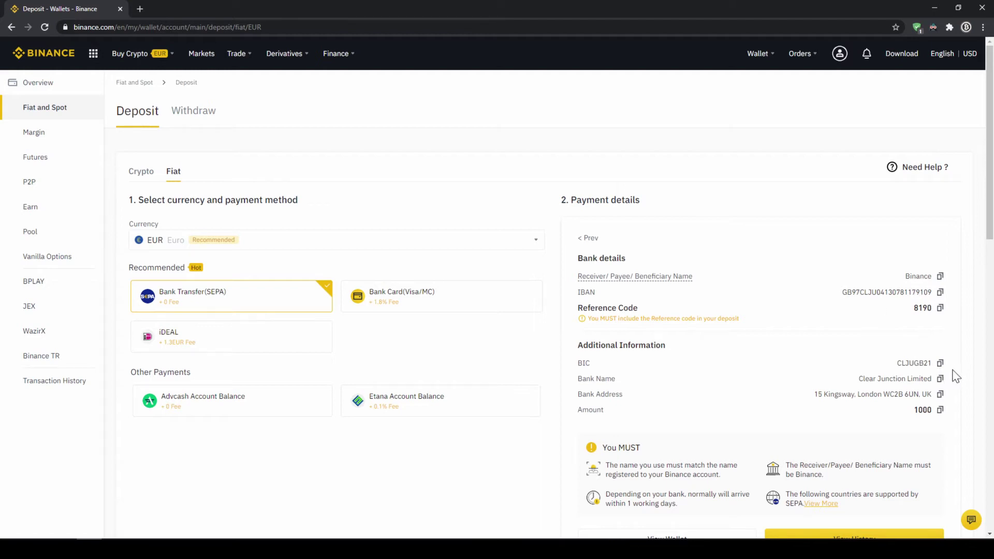
{"action": "left_click_drag", "start_coordinate": [607, 309], "coordinate": [855, 321]}
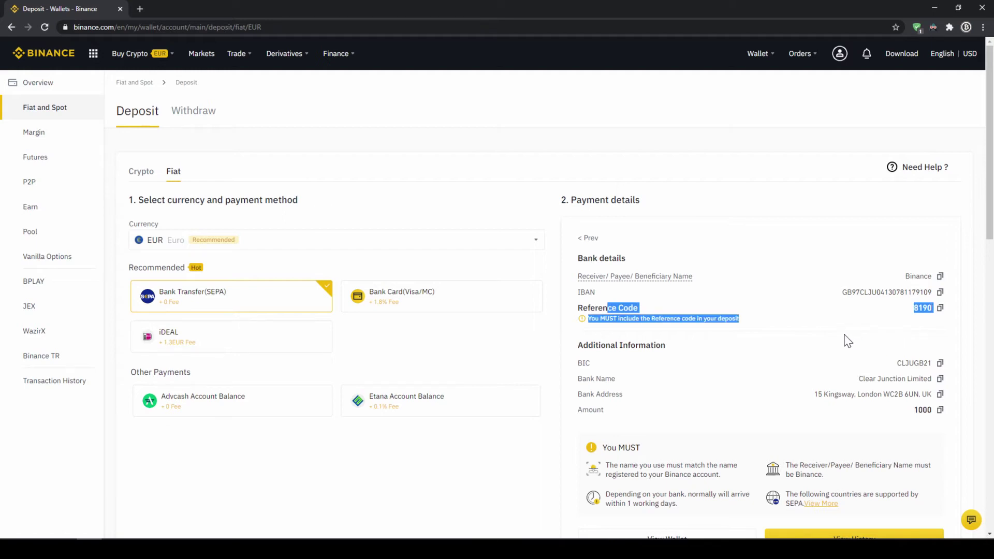
{"action": "left_click", "coordinate": [834, 356]}
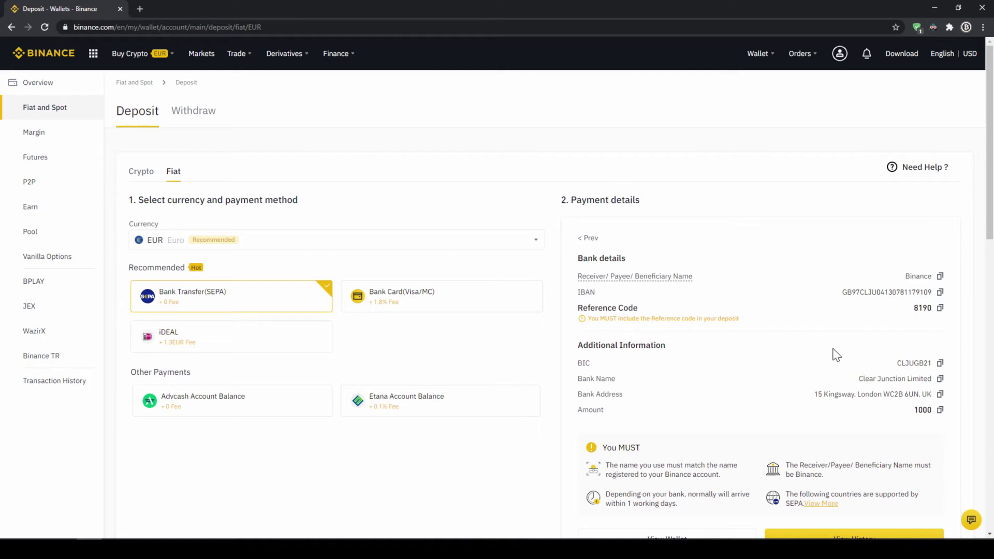
Step: Return to the Fiat and Spot wallet and check the euro balance
{"action": "mouse_move", "coordinate": [755, 55]}
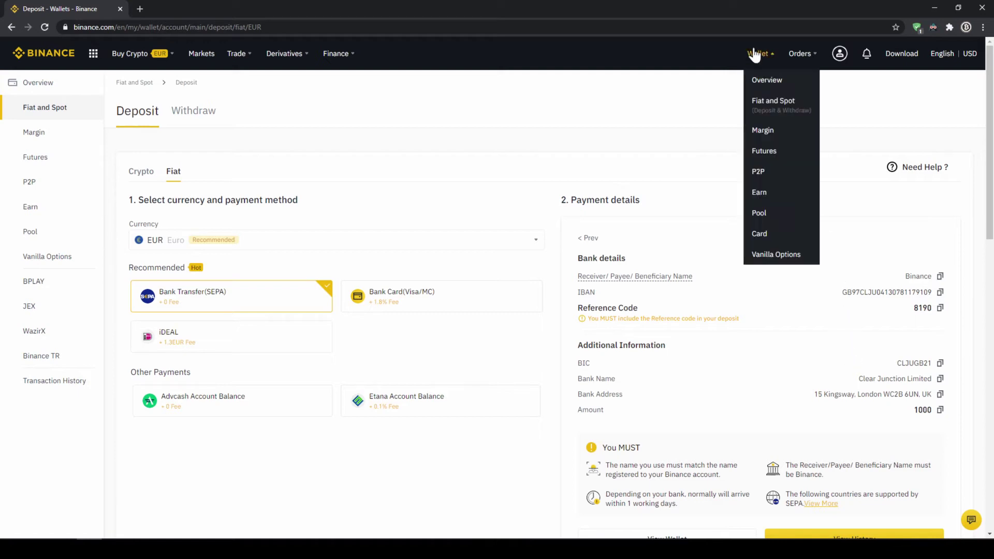
{"action": "left_click", "coordinate": [773, 109]}
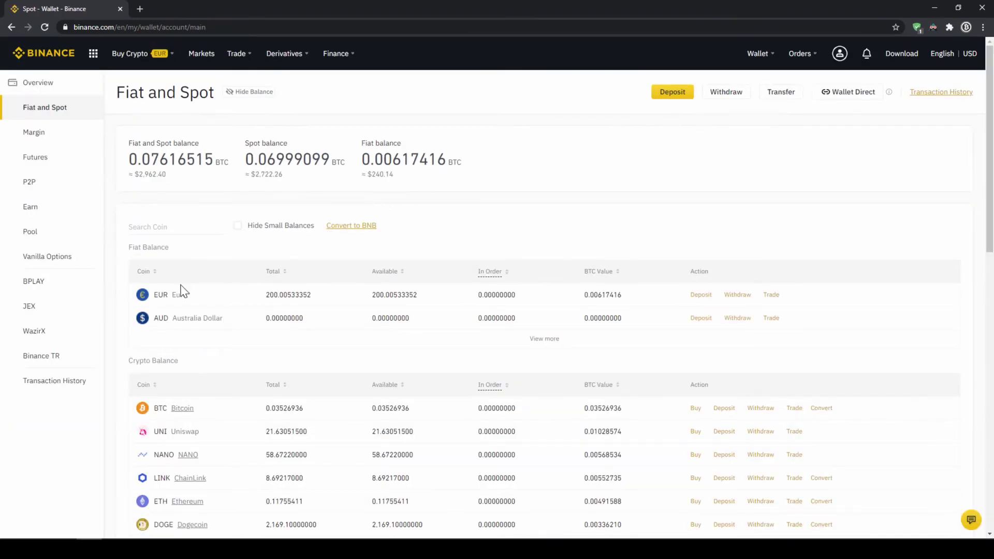
{"action": "left_click_drag", "start_coordinate": [171, 295], "coordinate": [326, 306]}
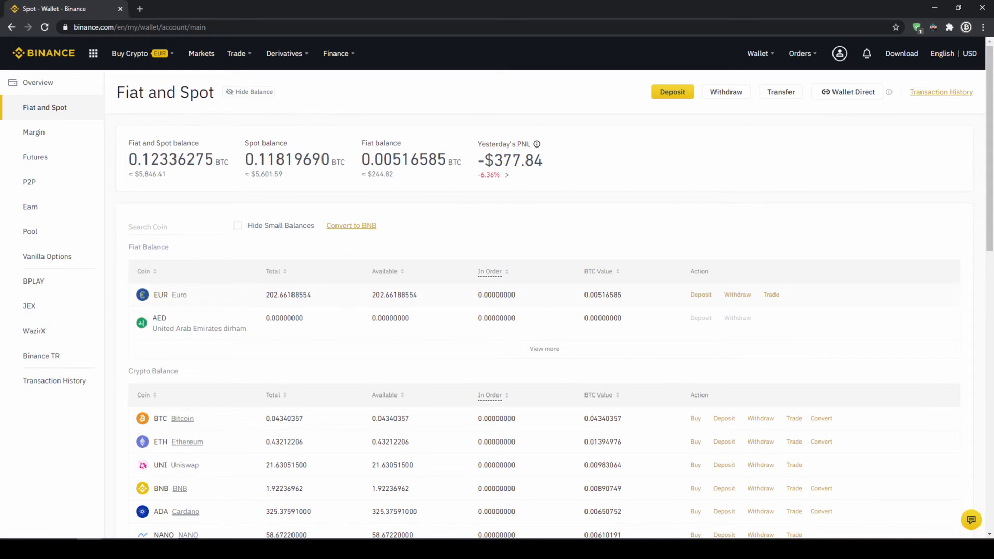
Step: Open the crypto purchase form paid from the cash balance and look through the available currencies, keeping EUR
{"action": "mouse_move", "coordinate": [134, 59]}
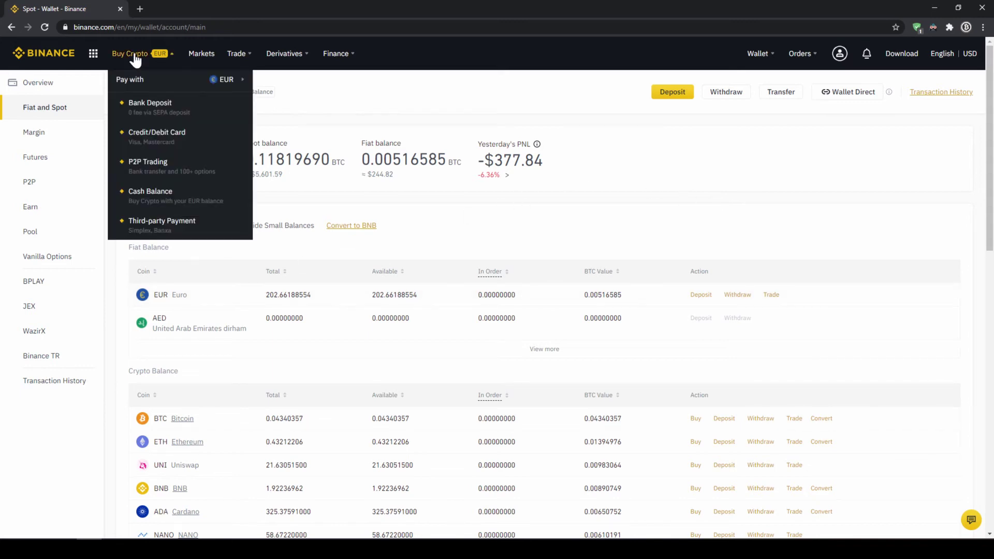
{"action": "left_click", "coordinate": [173, 195]}
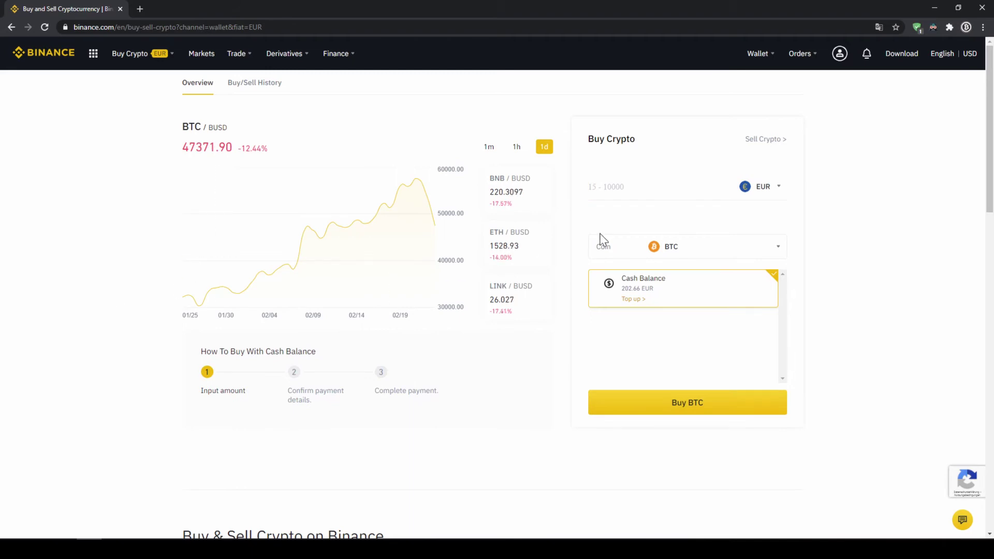
{"action": "left_click", "coordinate": [780, 192]}
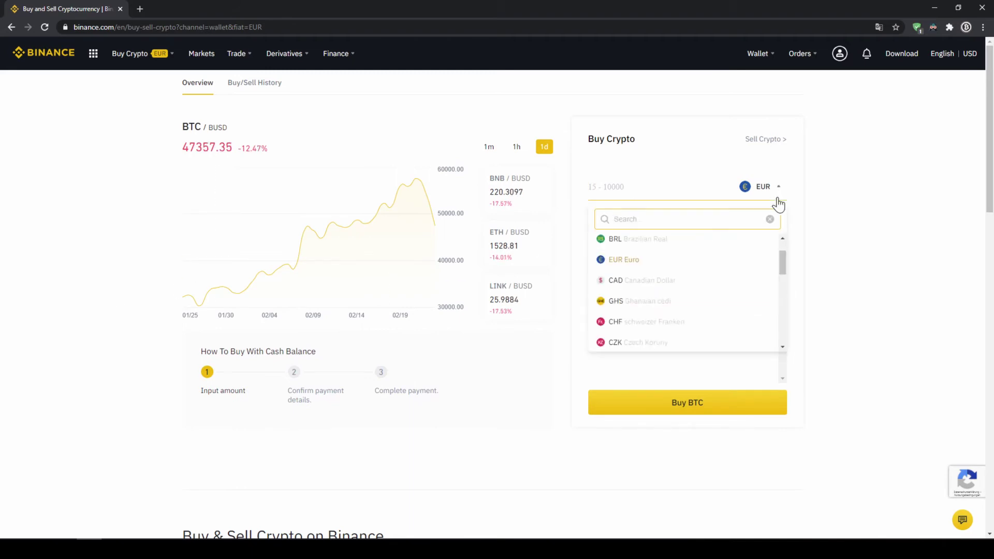
{"action": "left_click_drag", "start_coordinate": [781, 259], "coordinate": [776, 197]}
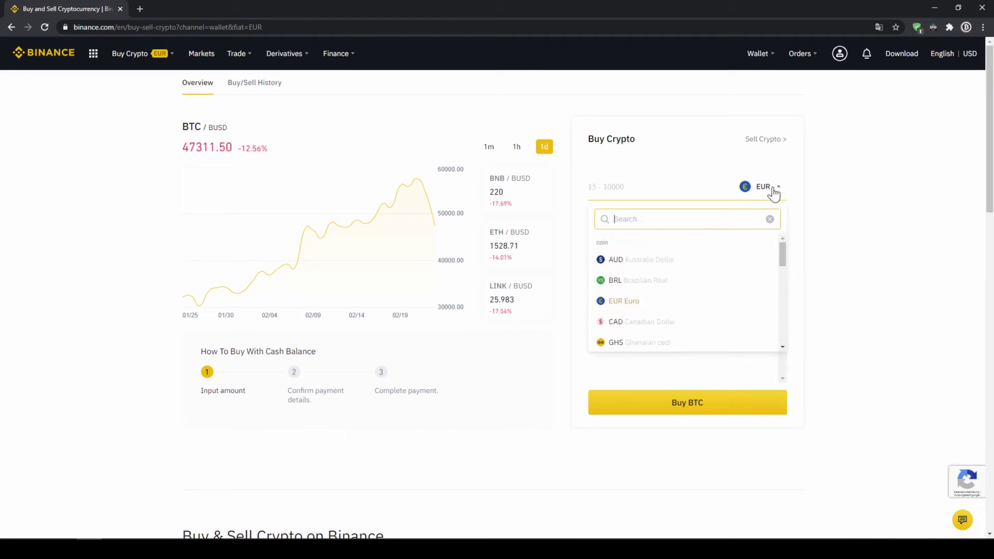
{"action": "left_click", "coordinate": [817, 178]}
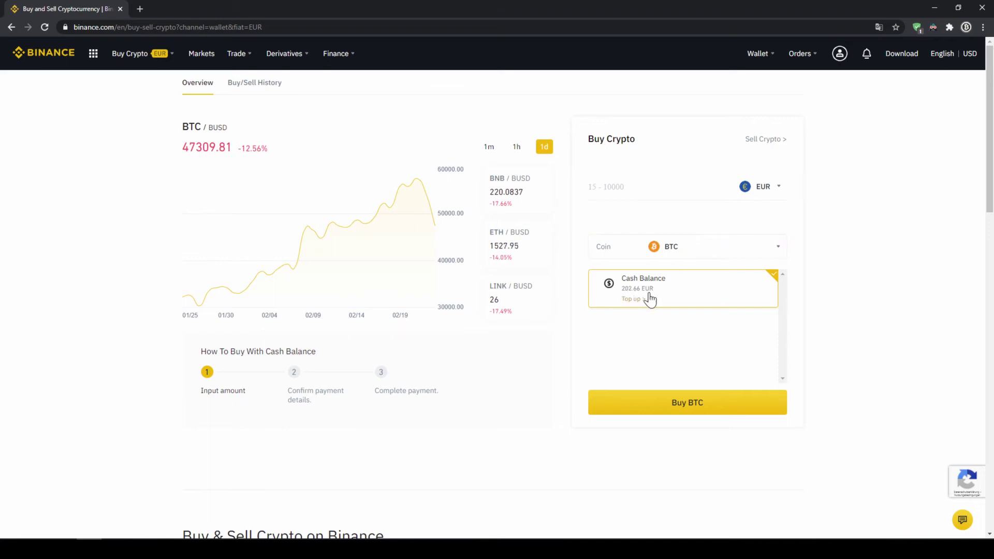
Step: Choose USDT as the coin to buy, enter 200 EUR as the amount, and proceed to the order confirmation
{"action": "left_click", "coordinate": [667, 246]}
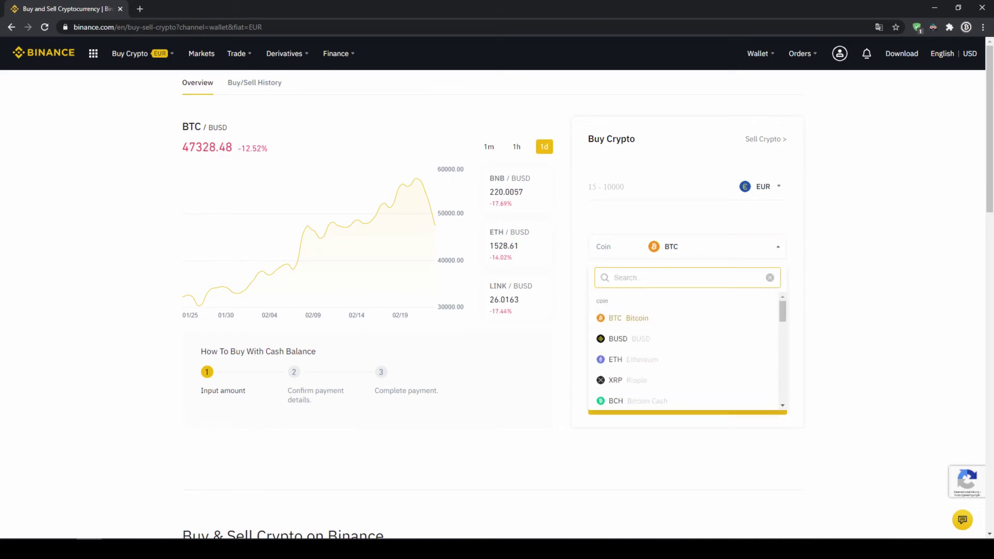
{"action": "type", "text": "usdt"}
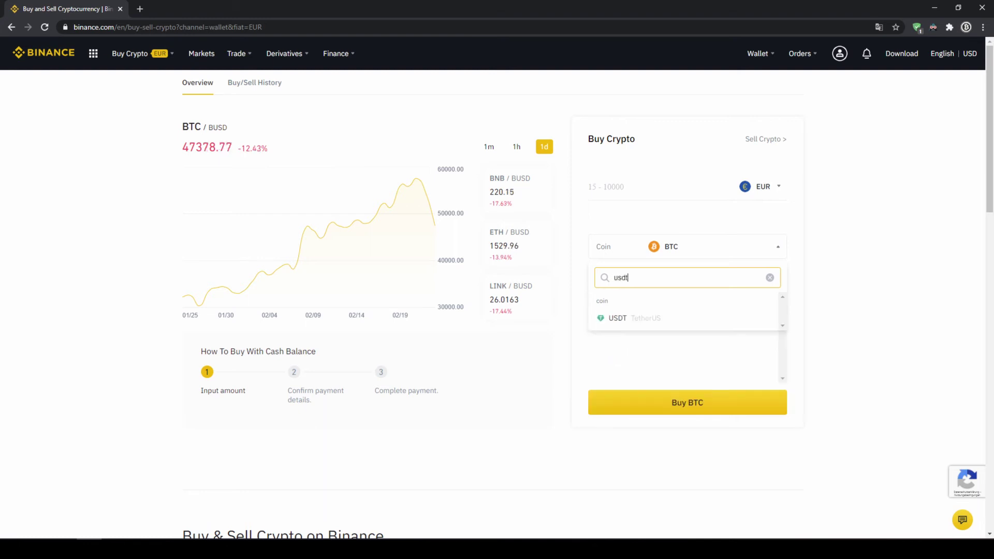
{"action": "left_click", "coordinate": [632, 318]}
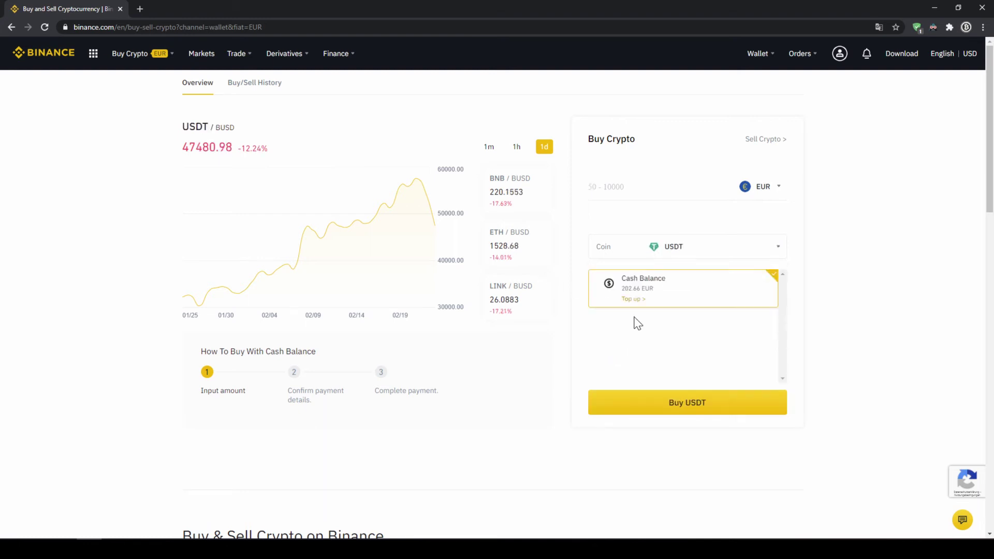
{"action": "left_click", "coordinate": [645, 191]}
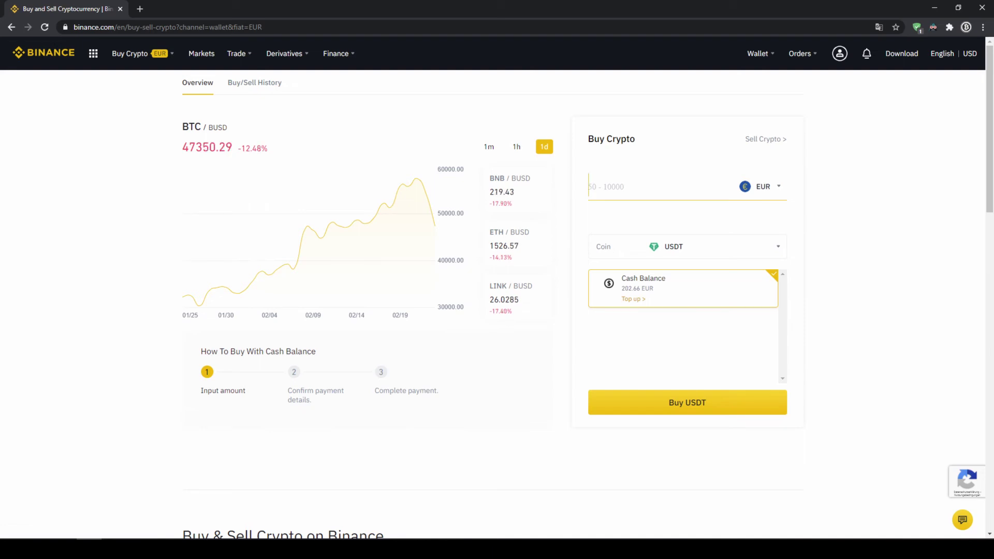
{"action": "type", "text": "200"}
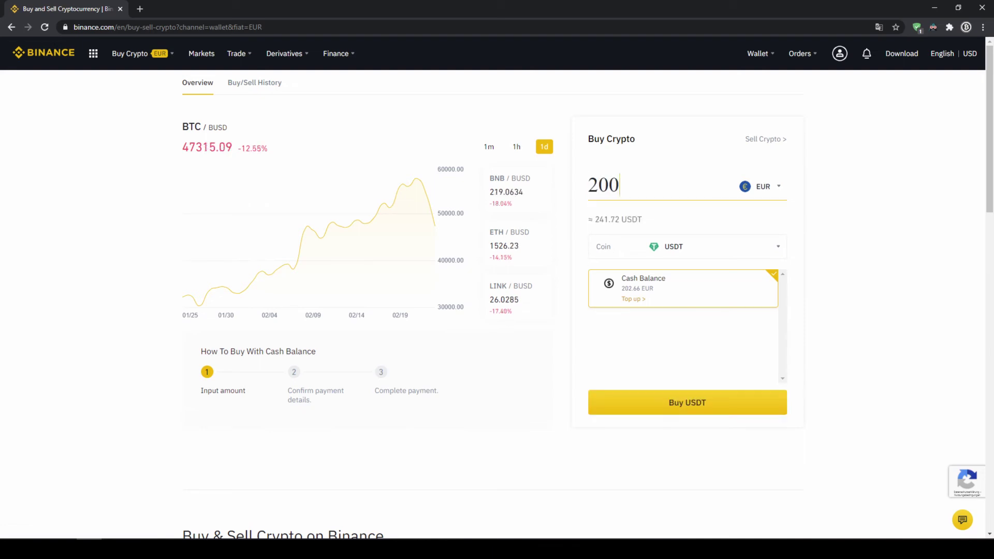
{"action": "left_click", "coordinate": [692, 406]}
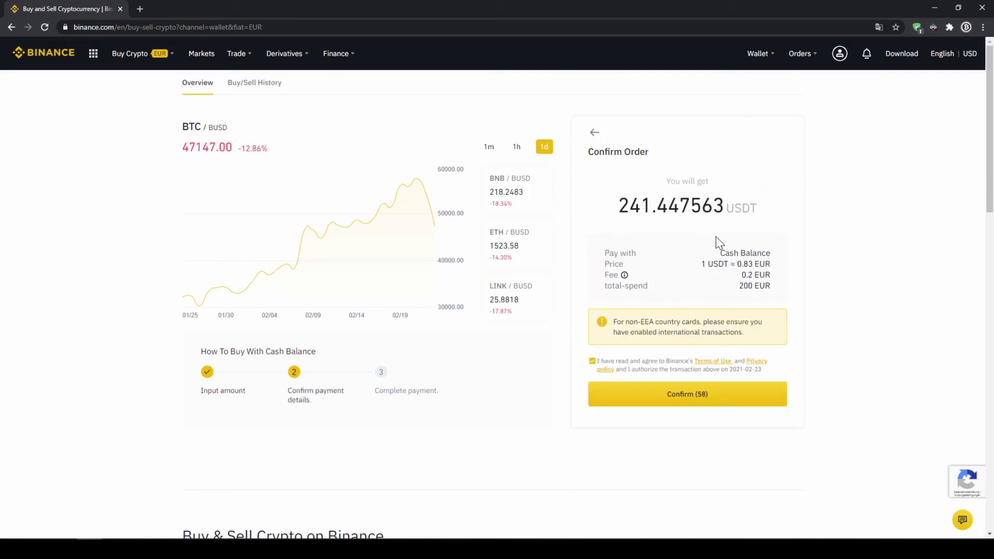
Step: Review the order's USDT amount, price, fee and total spend, and confirm the purchase
{"action": "left_click_drag", "start_coordinate": [619, 206], "coordinate": [652, 205]}
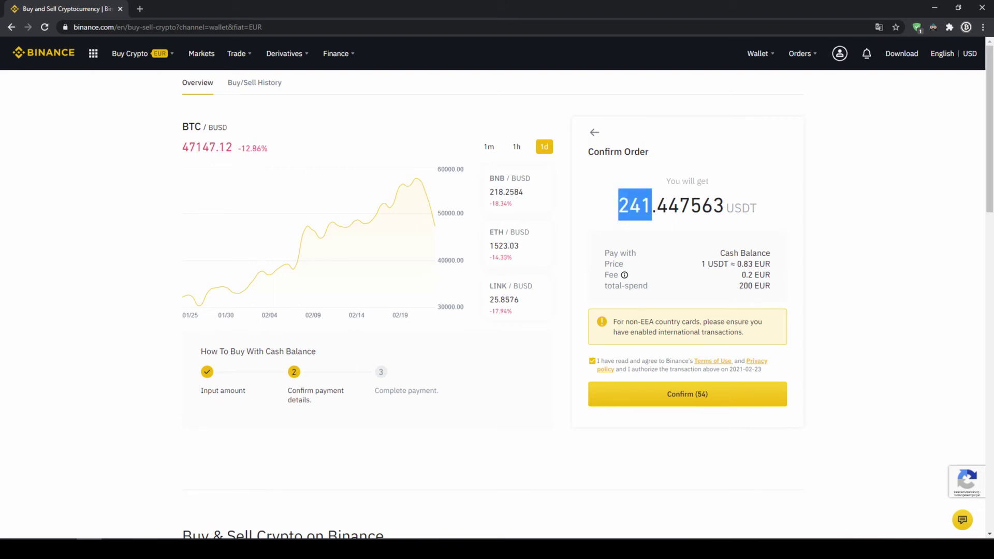
{"action": "left_click", "coordinate": [618, 207]}
{"action": "left_click_drag", "start_coordinate": [619, 205], "coordinate": [651, 206]}
{"action": "left_click", "coordinate": [618, 208]}
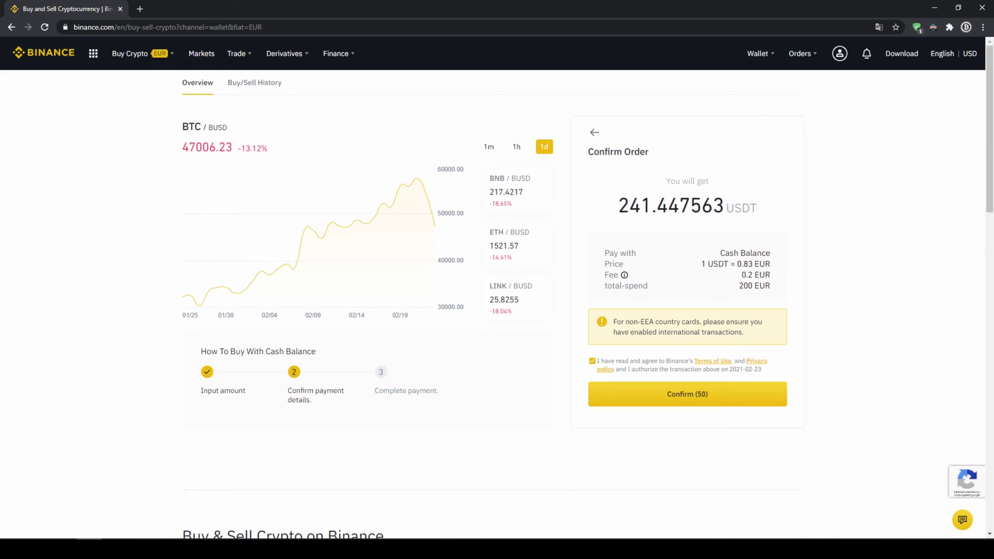
{"action": "left_click_drag", "start_coordinate": [723, 264], "coordinate": [605, 286]}
{"action": "left_click", "coordinate": [744, 286]}
{"action": "left_click_drag", "start_coordinate": [744, 287], "coordinate": [775, 289]}
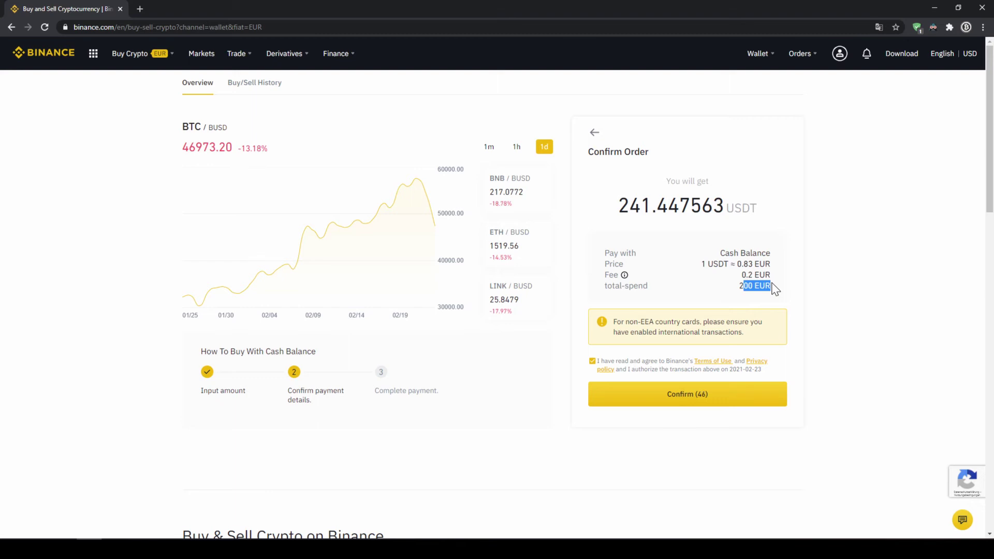
{"action": "left_click", "coordinate": [775, 289]}
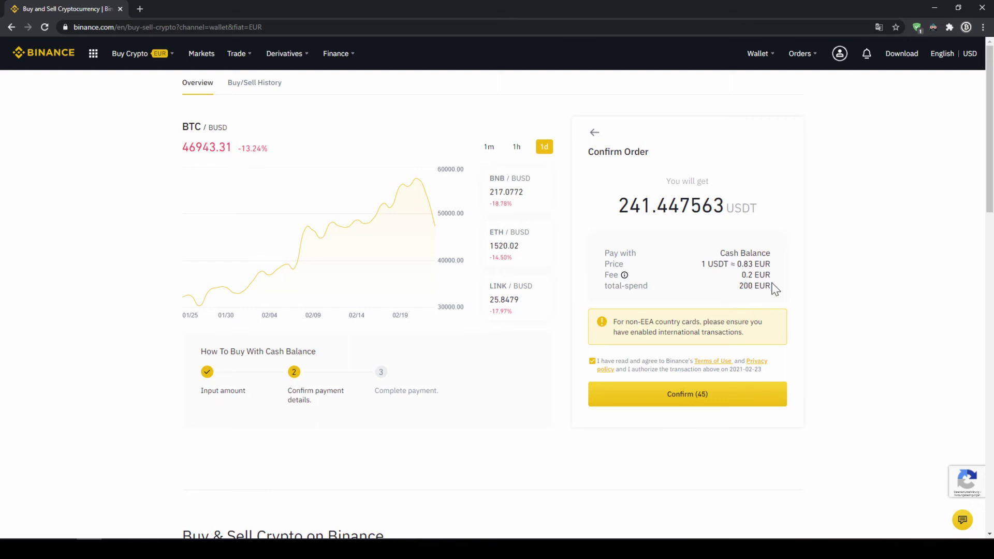
{"action": "left_click", "coordinate": [712, 403]}
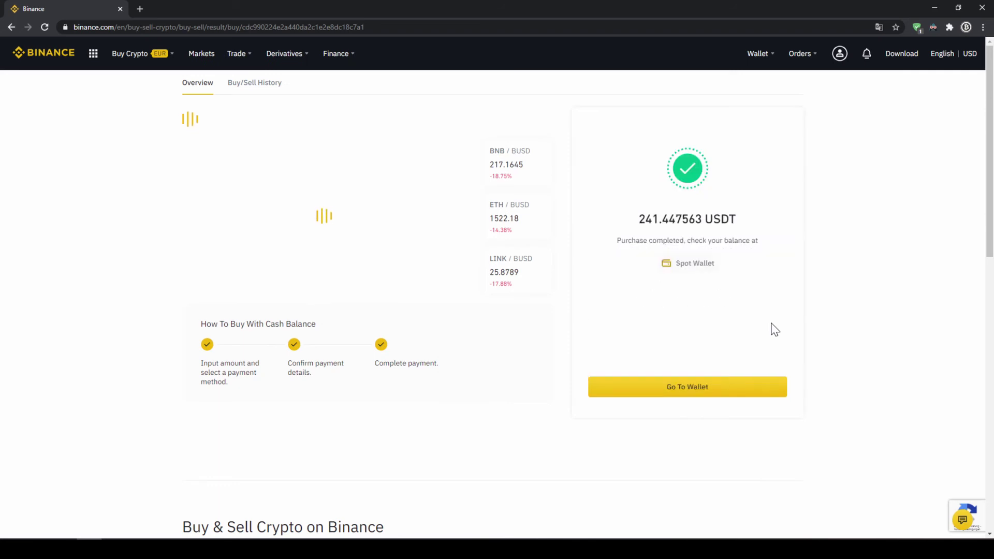
Step: Open the spot wallet from the completed purchase and check the remaining euro balance and the USDT balance
{"action": "left_click", "coordinate": [693, 264]}
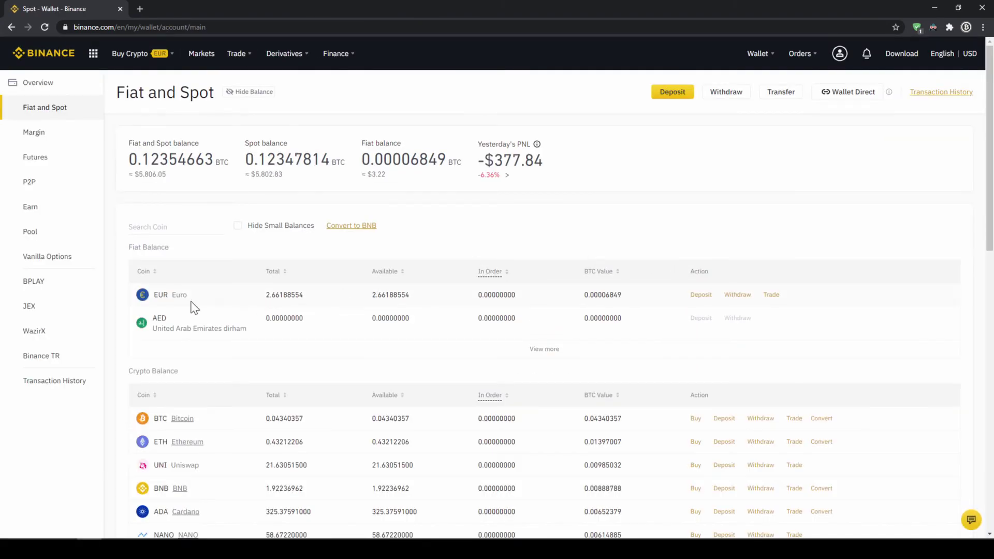
{"action": "left_click_drag", "start_coordinate": [152, 295], "coordinate": [315, 300]}
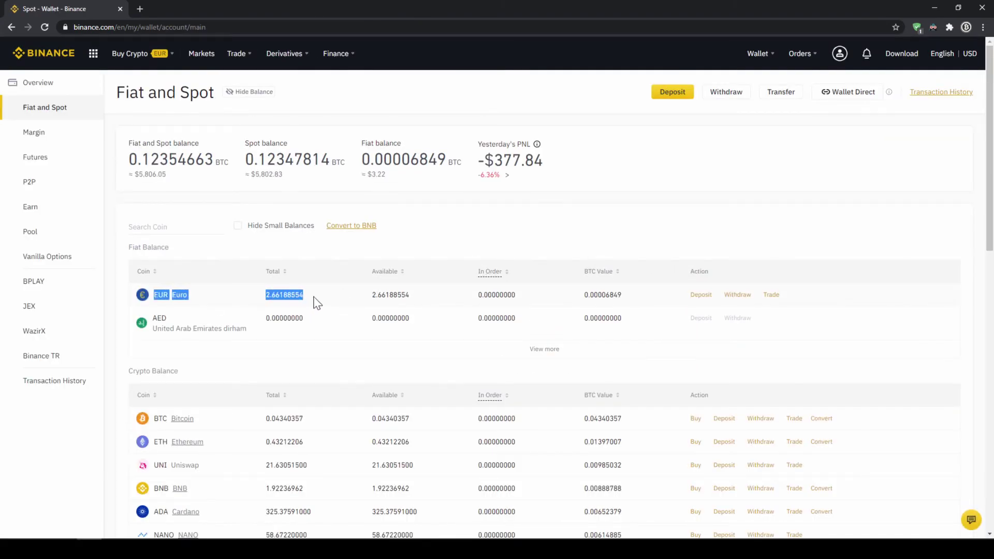
{"action": "left_click", "coordinate": [317, 302]}
{"action": "scroll", "coordinate": [317, 302], "scroll_direction": "down", "scroll_amount": 4}
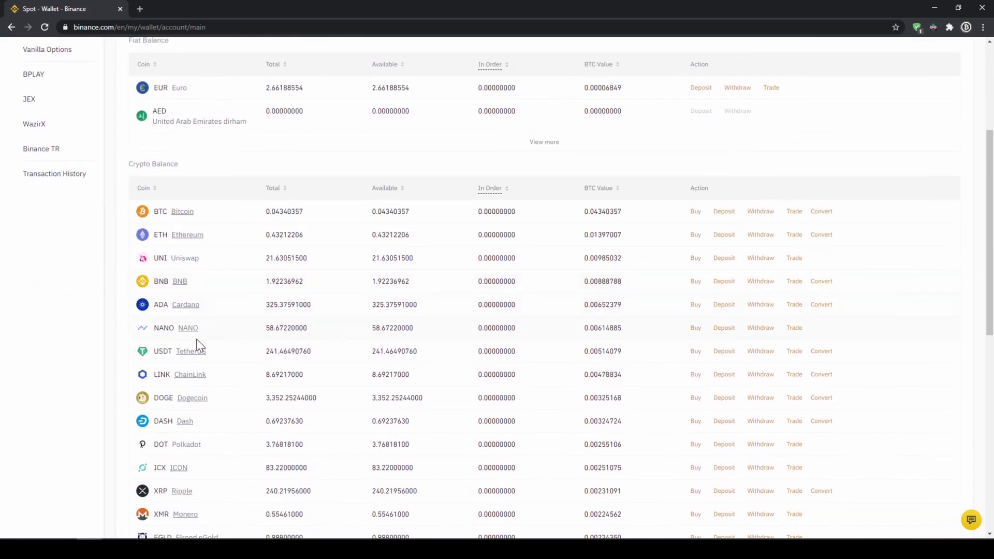
{"action": "left_click_drag", "start_coordinate": [262, 352], "coordinate": [314, 354]}
{"action": "left_click", "coordinate": [340, 360]}
{"action": "scroll", "coordinate": [340, 360], "scroll_direction": "up", "scroll_amount": 4}
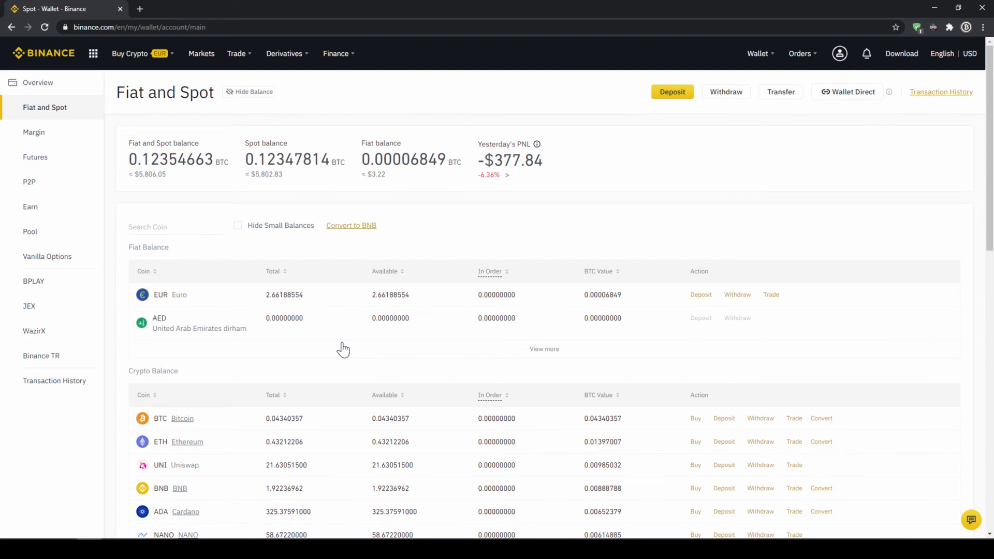
Step: Open the credit/debit card purchase form and look through the available payment currencies, keeping EUR
{"action": "mouse_move", "coordinate": [135, 62]}
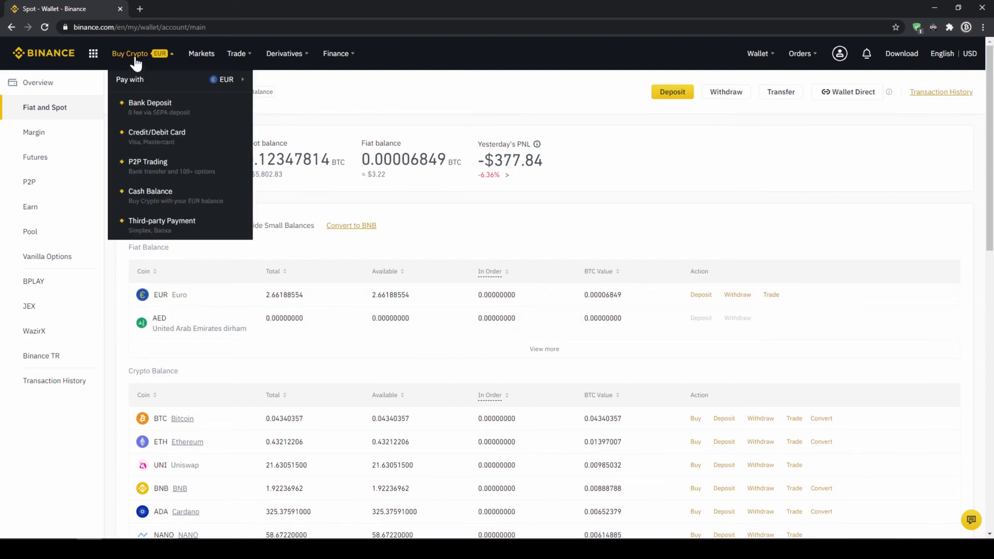
{"action": "left_click", "coordinate": [148, 139]}
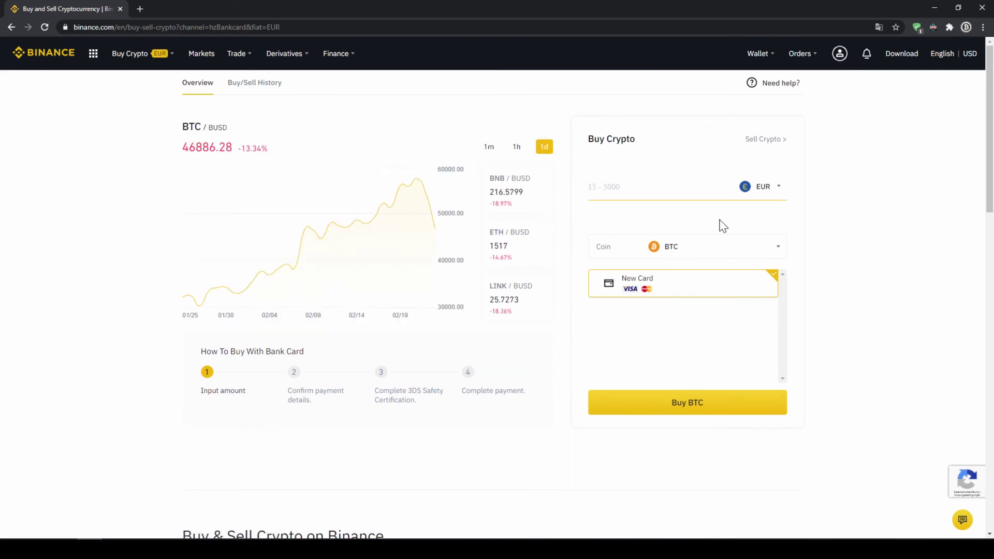
{"action": "left_click", "coordinate": [775, 188]}
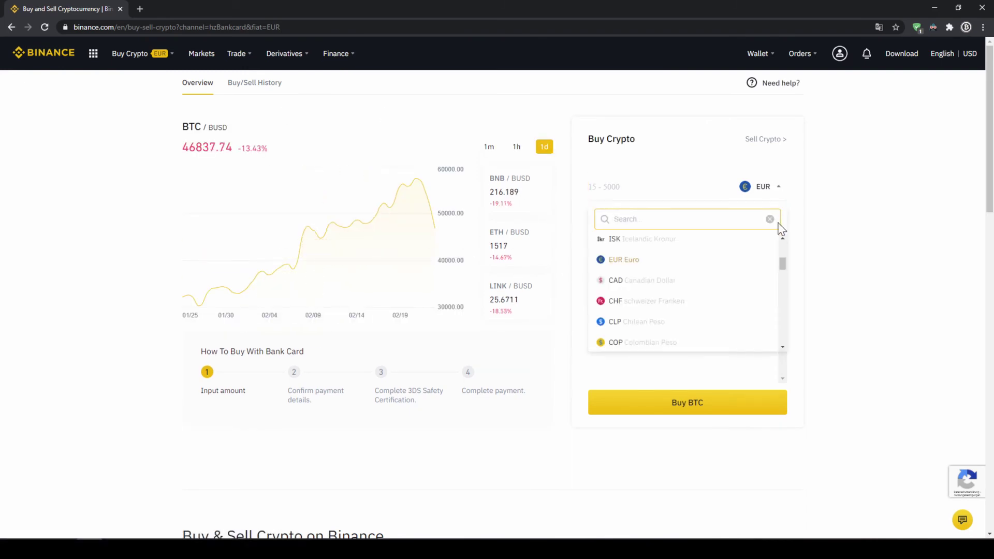
{"action": "mouse_move", "coordinate": [782, 261]}
{"action": "left_mouse_down"}
{"action": "mouse_move", "coordinate": [783, 295]}
{"action": "mouse_move", "coordinate": [778, 268]}
{"action": "left_mouse_up"}
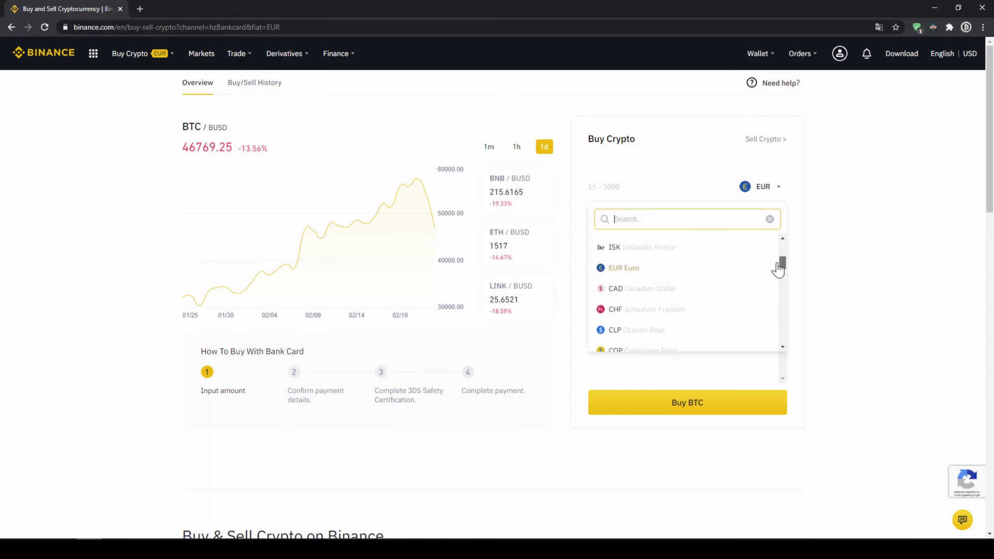
{"action": "left_click", "coordinate": [823, 222]}
Step: Find USDT among the coins and choose it as the coin to buy by card
{"action": "left_click", "coordinate": [724, 253]}
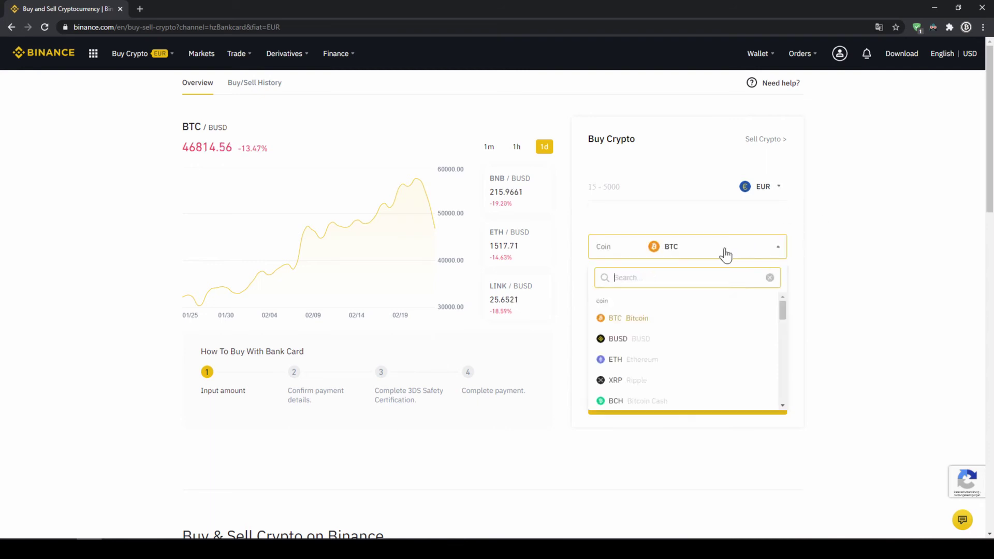
{"action": "type", "text": "usd"}
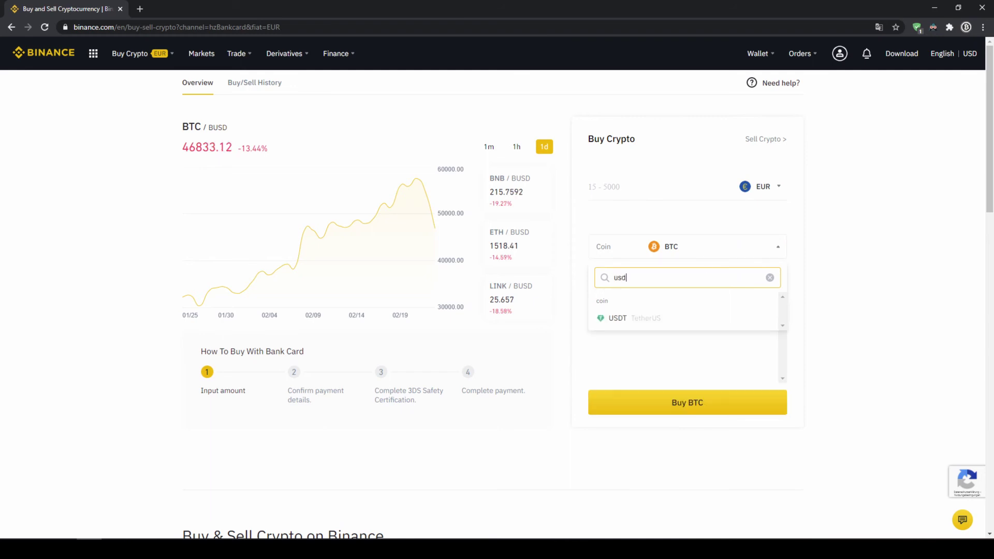
{"action": "type", "text": "t"}
{"action": "left_click", "coordinate": [642, 320]}
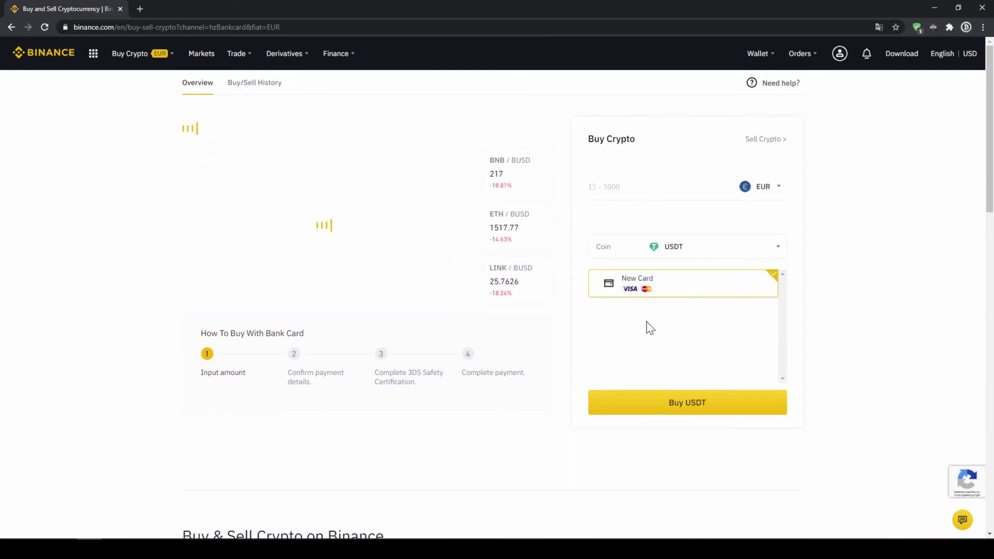
Step: Enter 500 EUR as the card purchase amount, check the USDT equivalent, and proceed with the purchase
{"action": "left_click", "coordinate": [644, 191]}
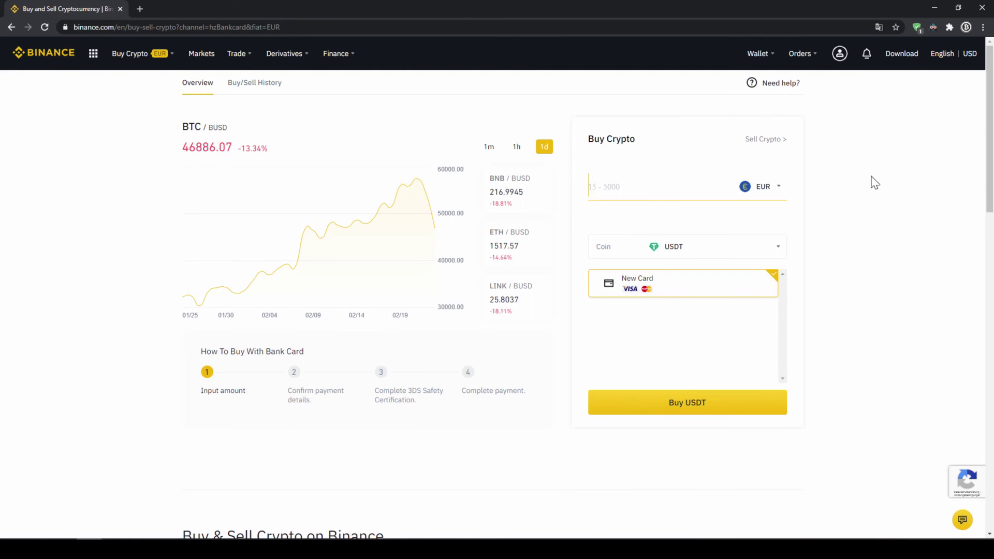
{"action": "type", "text": "500"}
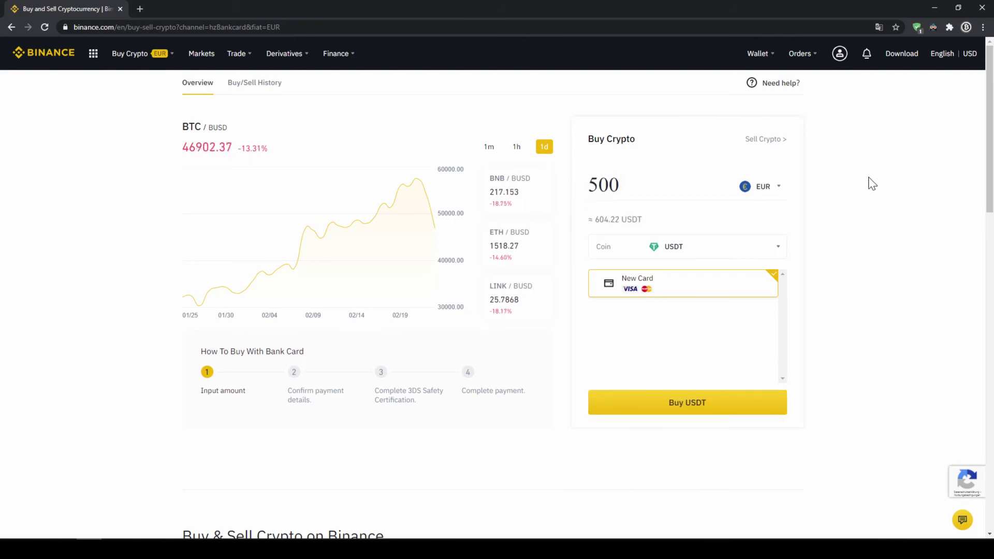
{"action": "left_click_drag", "start_coordinate": [592, 219], "coordinate": [642, 220]}
{"action": "left_click", "coordinate": [653, 224]}
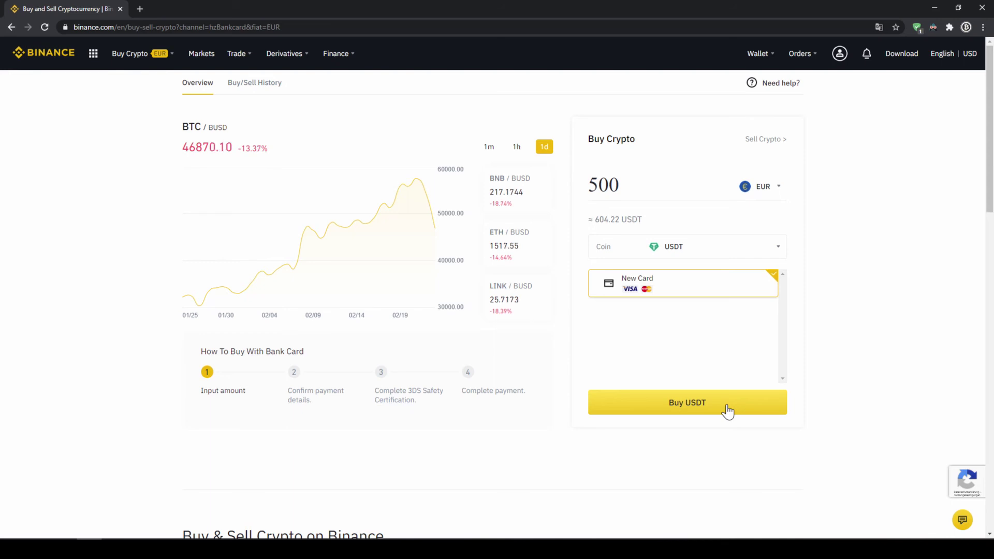
{"action": "left_click", "coordinate": [728, 409]}
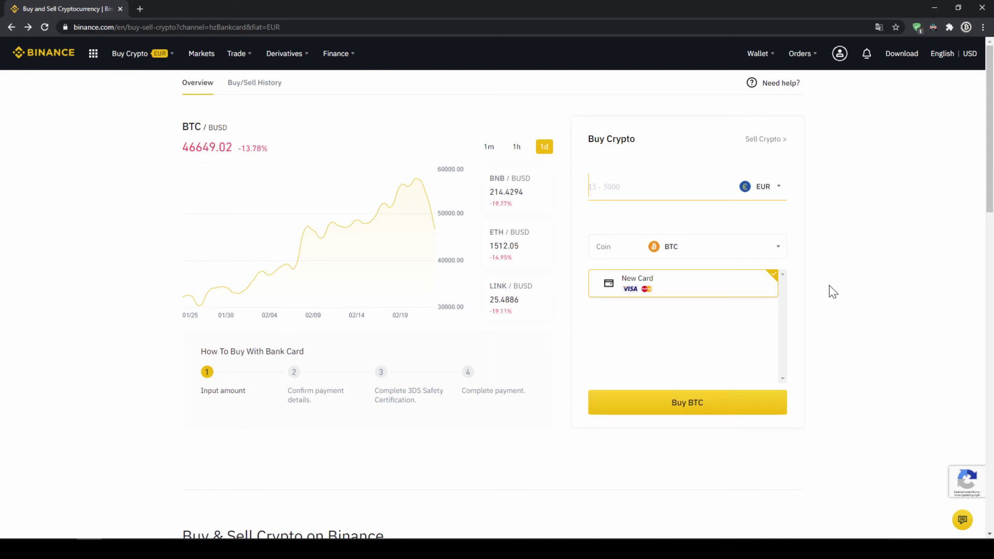
Step: Return to the Fiat and Spot wallet and check the USDT balance among the crypto balances
{"action": "mouse_move", "coordinate": [756, 60]}
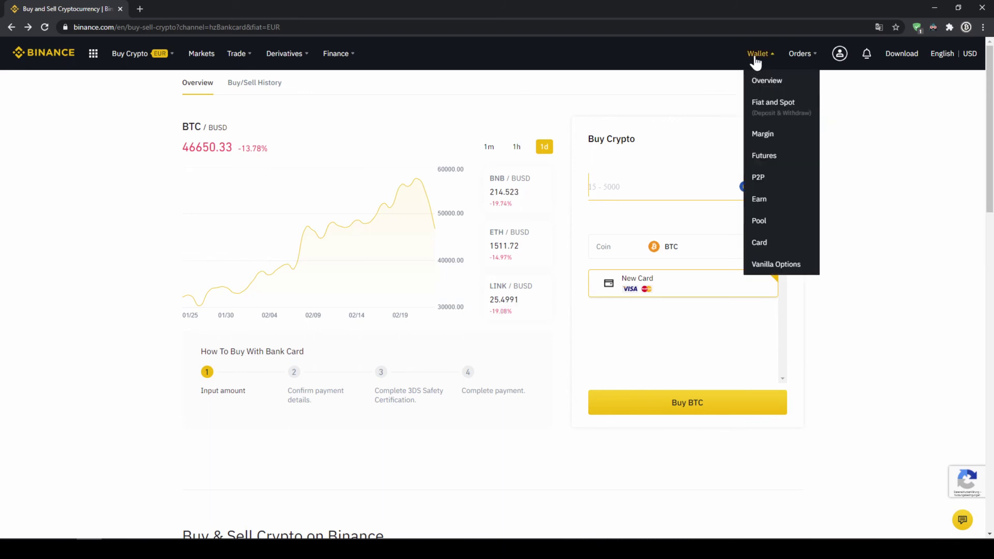
{"action": "left_click", "coordinate": [775, 116]}
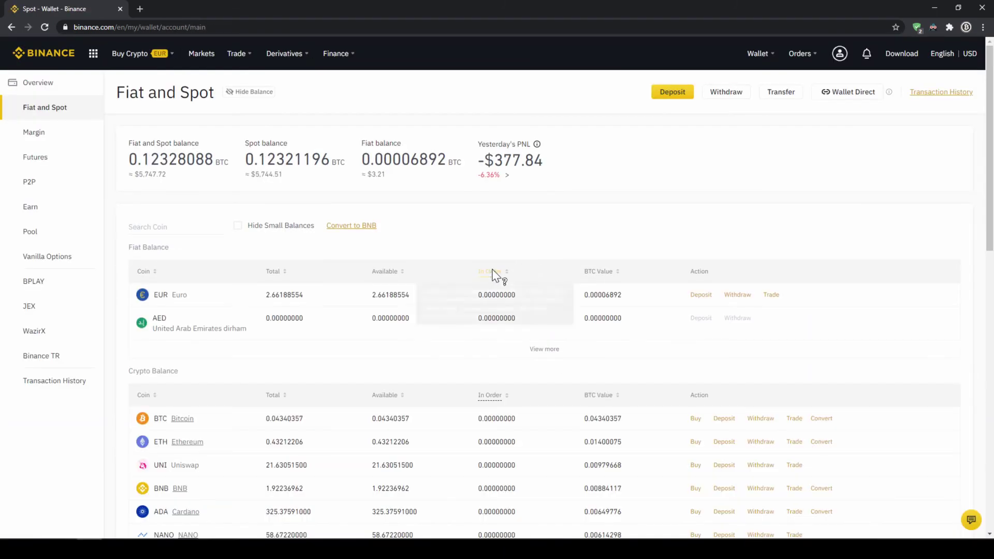
{"action": "scroll", "coordinate": [492, 275], "scroll_direction": "down", "scroll_amount": 4}
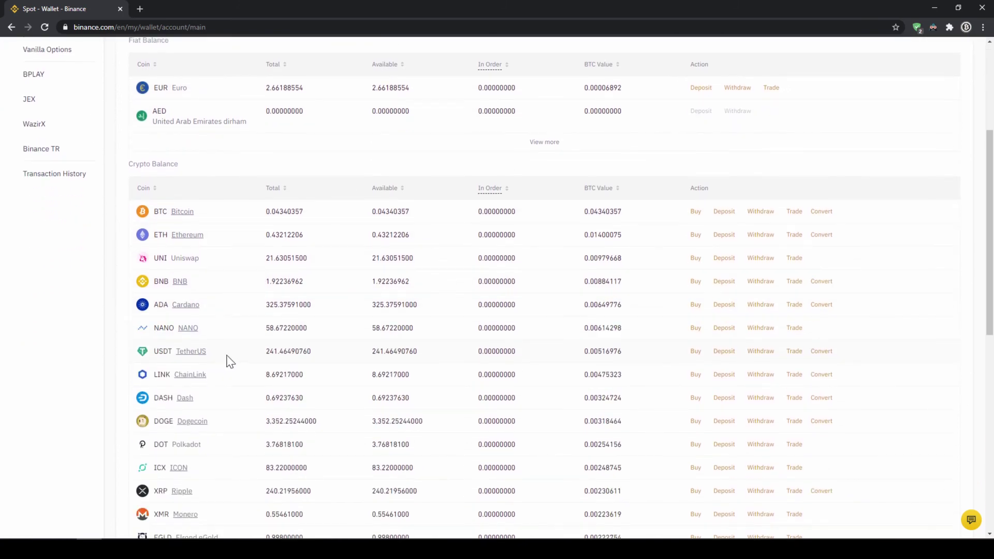
{"action": "left_click_drag", "start_coordinate": [265, 355], "coordinate": [334, 357]}
{"action": "left_click", "coordinate": [321, 357]}
{"action": "scroll", "coordinate": [321, 358], "scroll_direction": "up", "scroll_amount": 4}
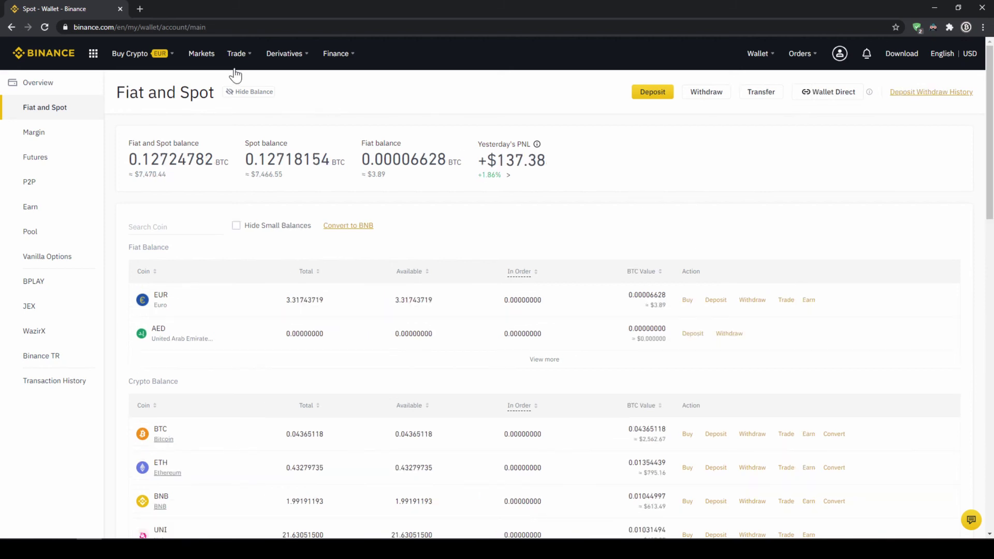
Step: Open the markets overview and show the spot pairs of the FIAT markets
{"action": "left_click", "coordinate": [204, 57]}
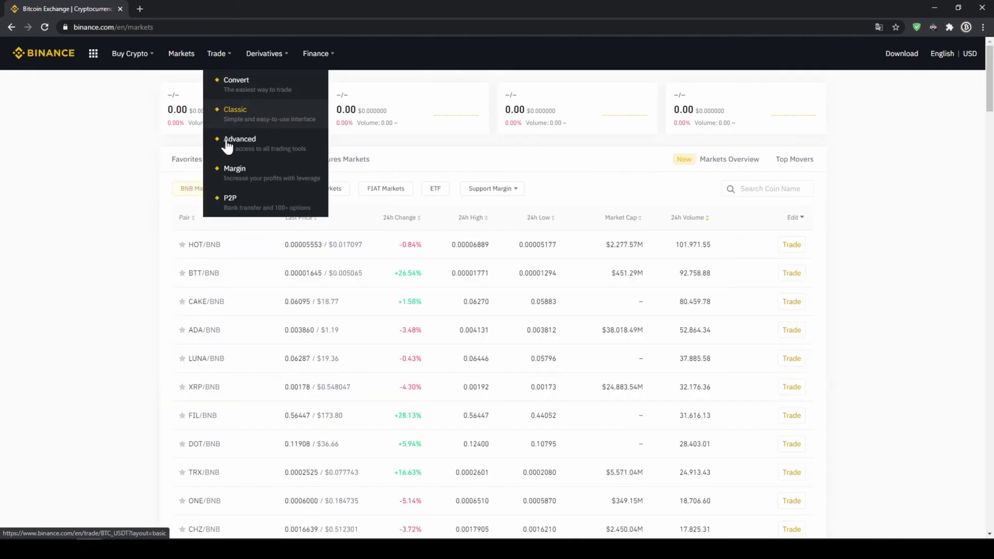
{"action": "scroll", "coordinate": [297, 373], "scroll_direction": "down", "scroll_amount": 1}
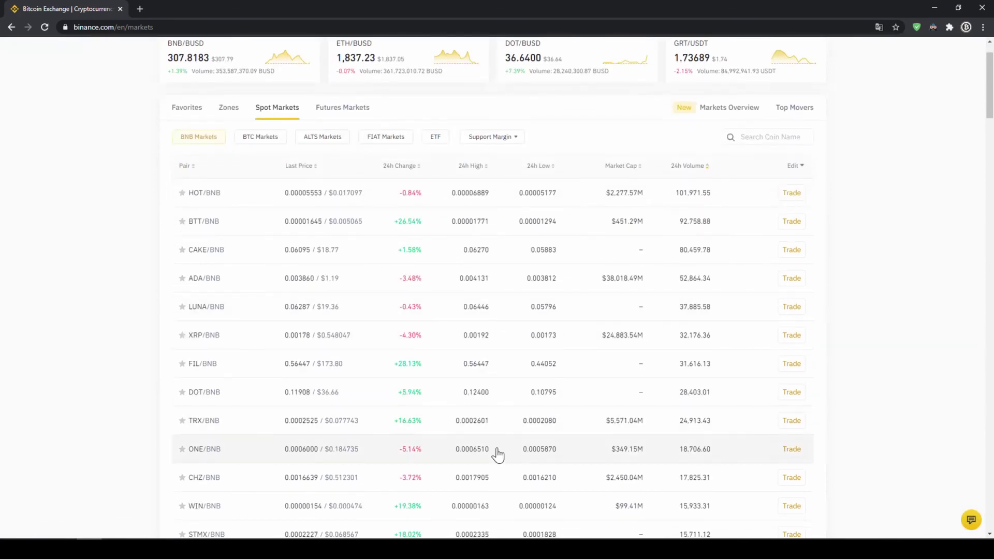
{"action": "scroll", "coordinate": [497, 454], "scroll_direction": "up", "scroll_amount": 1}
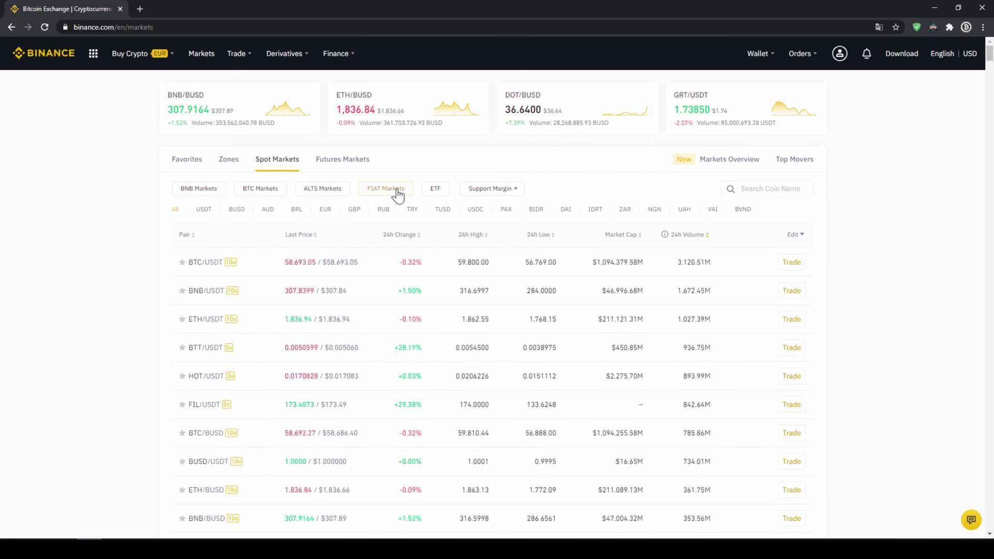
Step: Search the markets for bntusdt and open the trading page of the BNT/USDT pair
{"action": "left_click", "coordinate": [774, 189]}
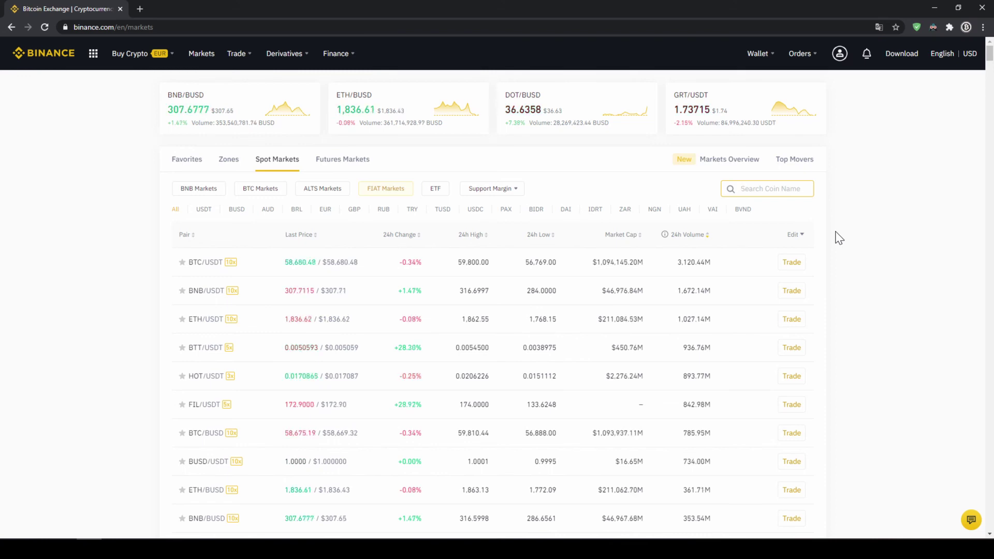
{"action": "type", "text": "b"}
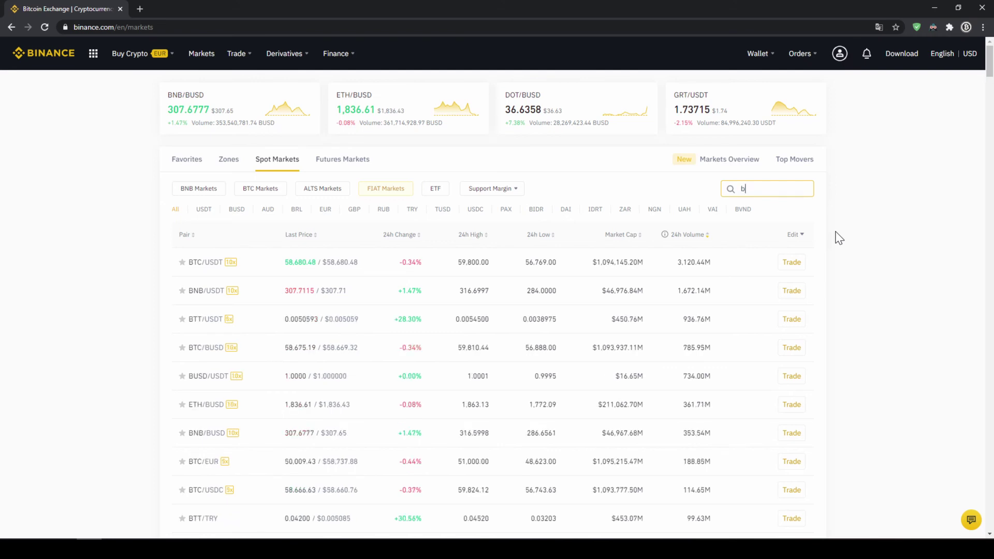
{"action": "type", "text": "ntusdt"}
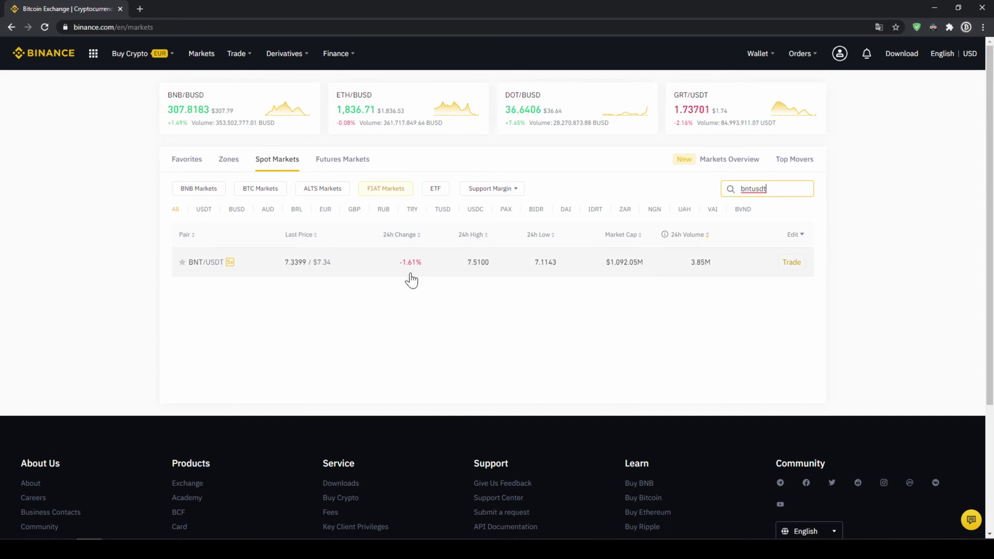
{"action": "left_click", "coordinate": [291, 268]}
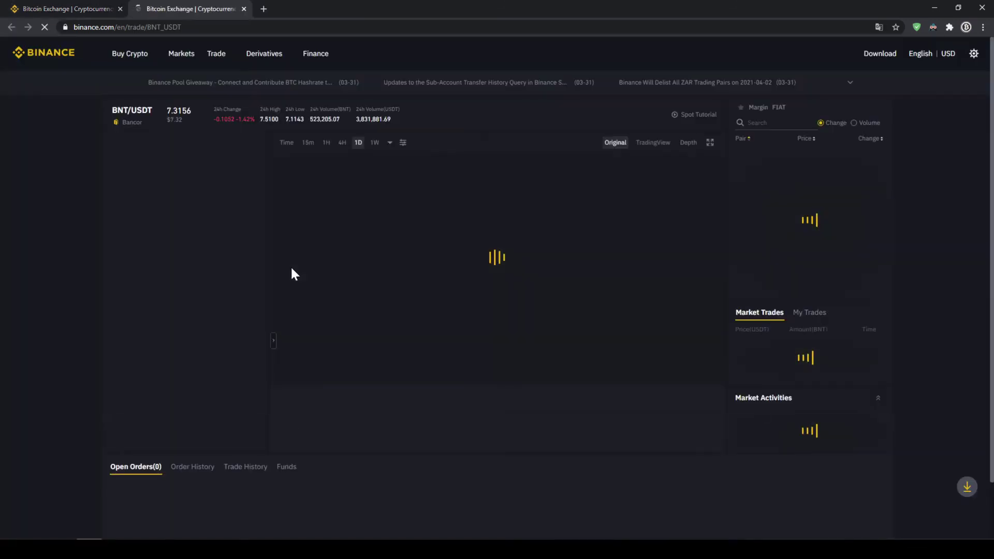